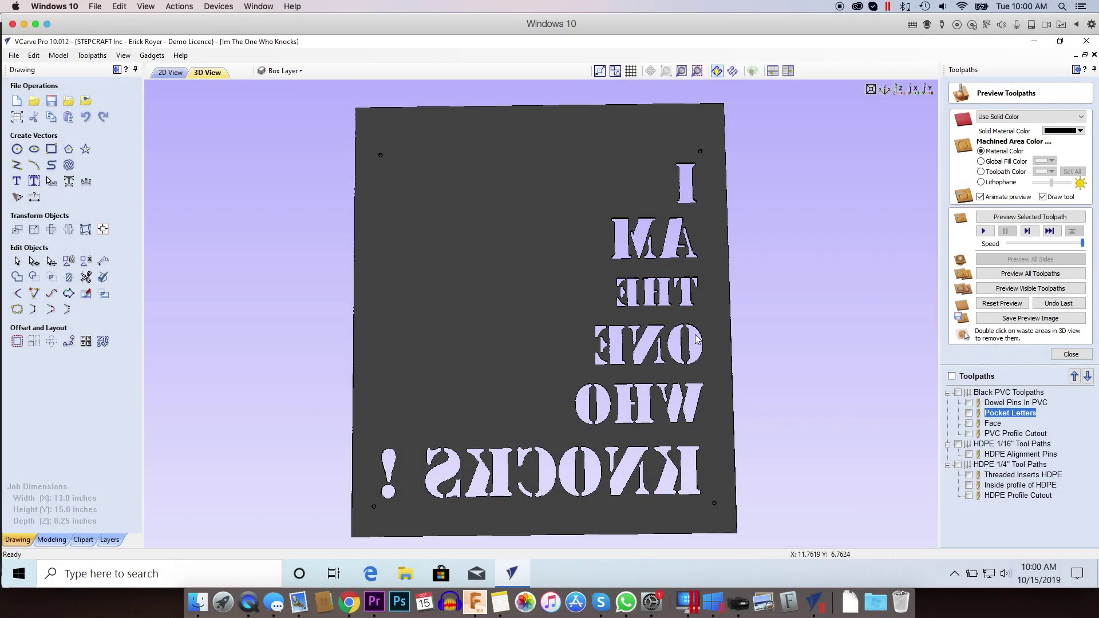
- Preview the Face toolpath, then reopen the 'Im The One Who Knocks' project
key(Down)
click(1016, 218)
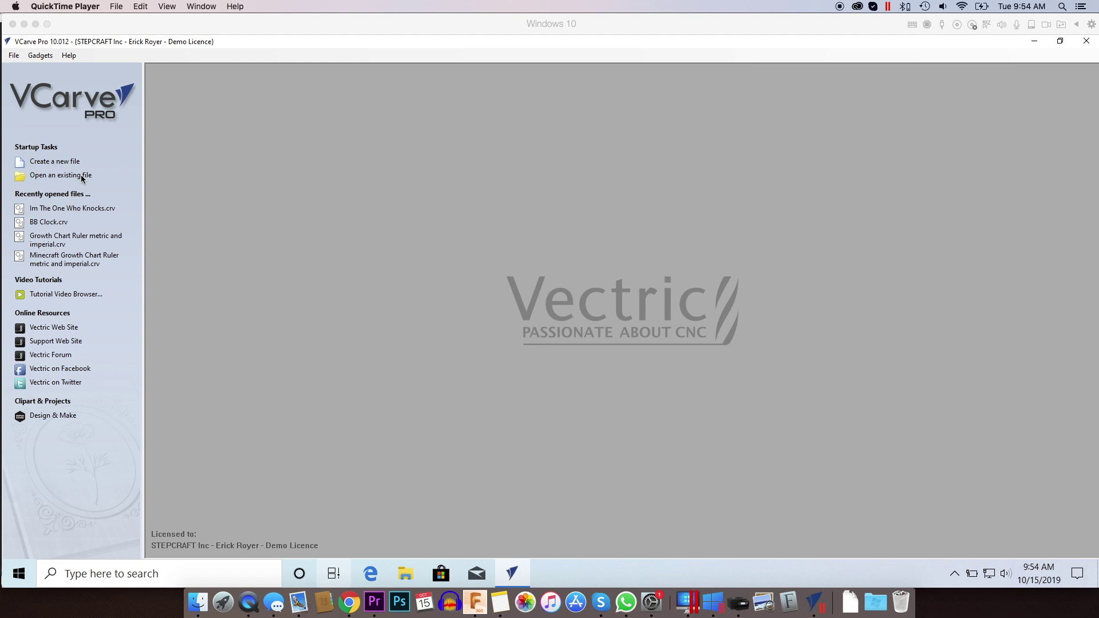
click(70, 210)
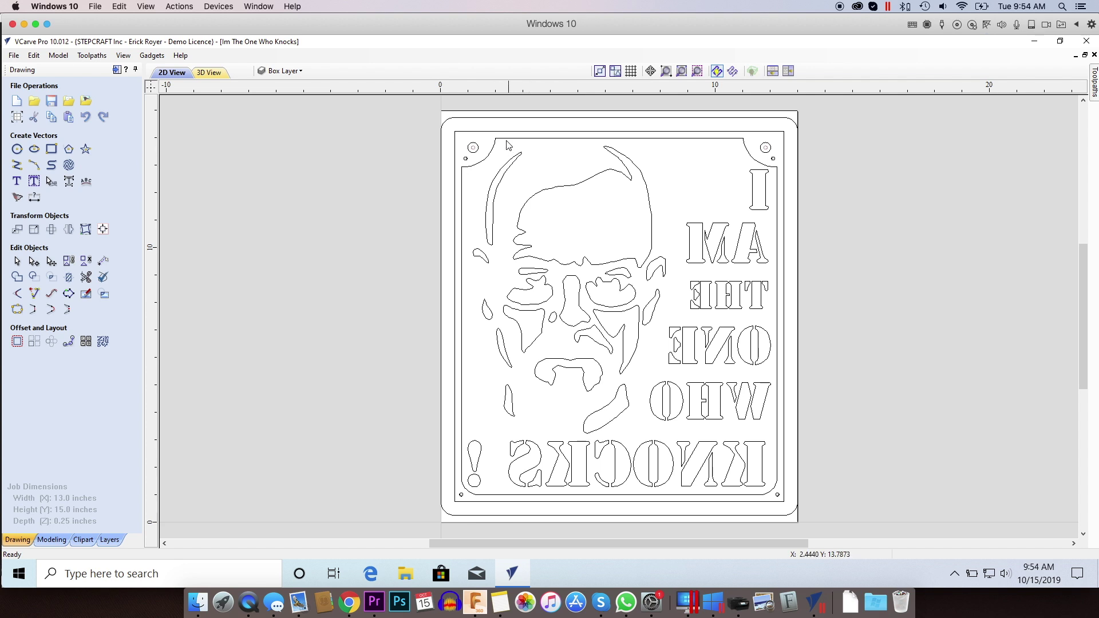
- Hide the Box Layer frame outlines, then show them again with the layer list left open
click(281, 70)
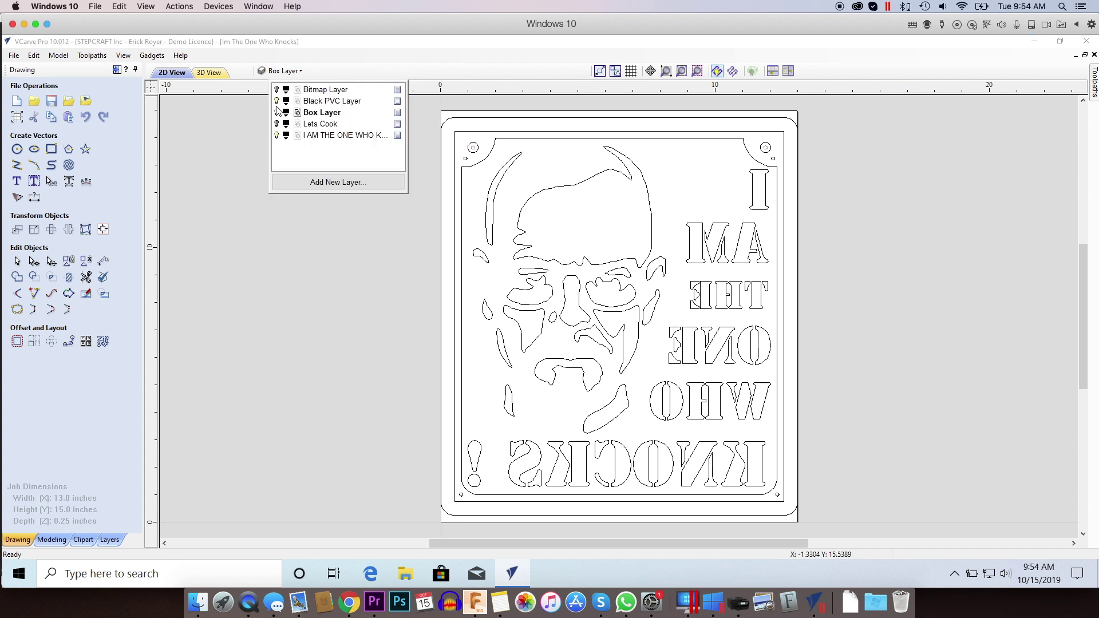
click(278, 112)
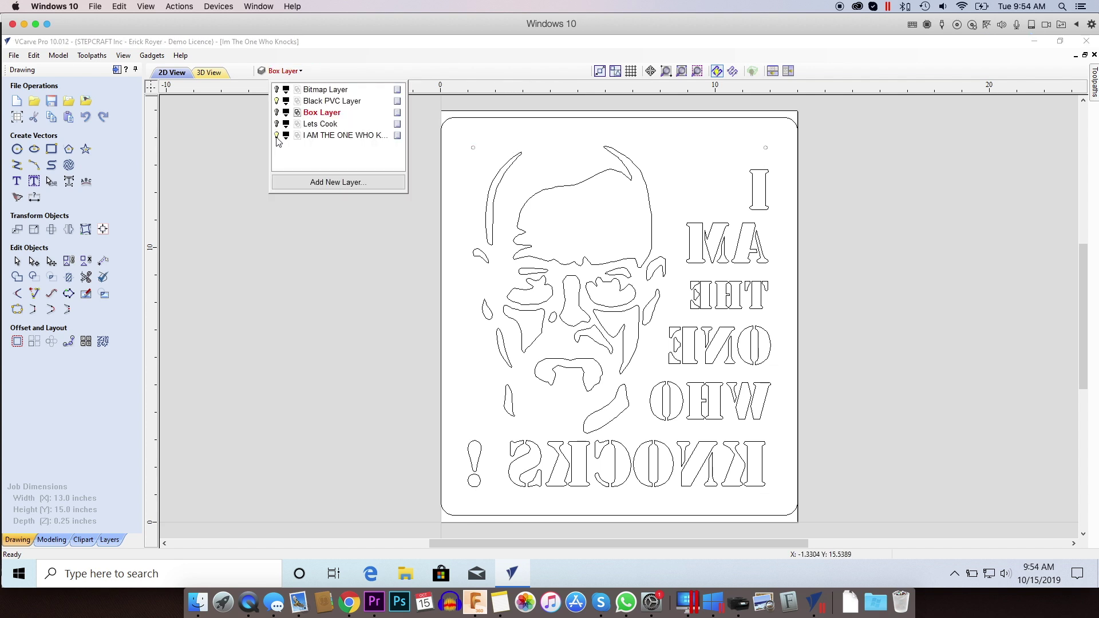
click(490, 139)
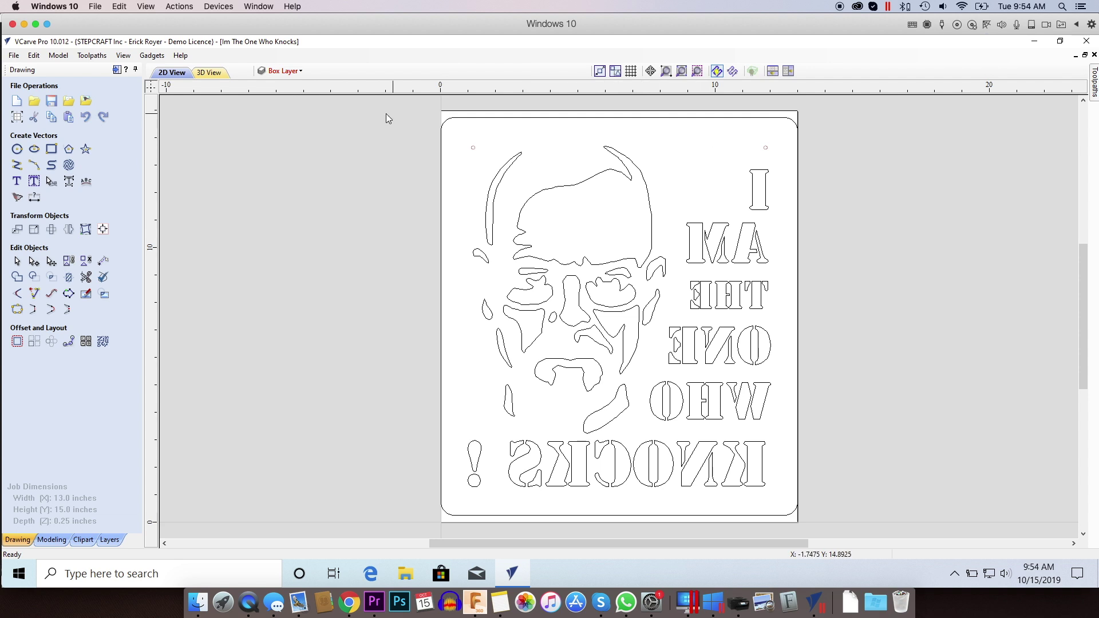
click(286, 72)
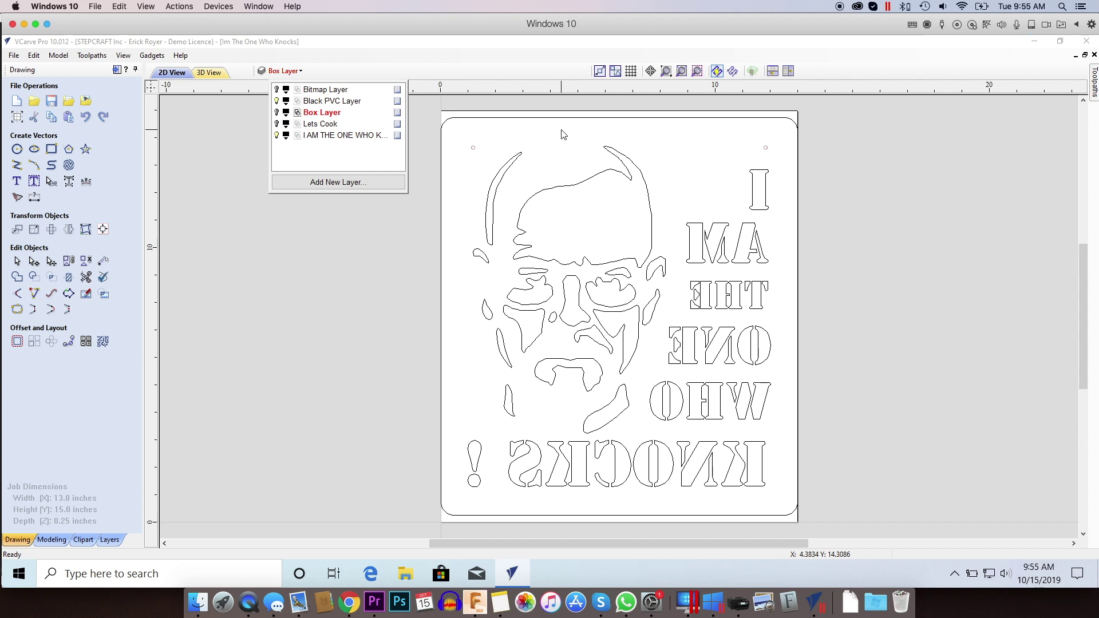
click(447, 164)
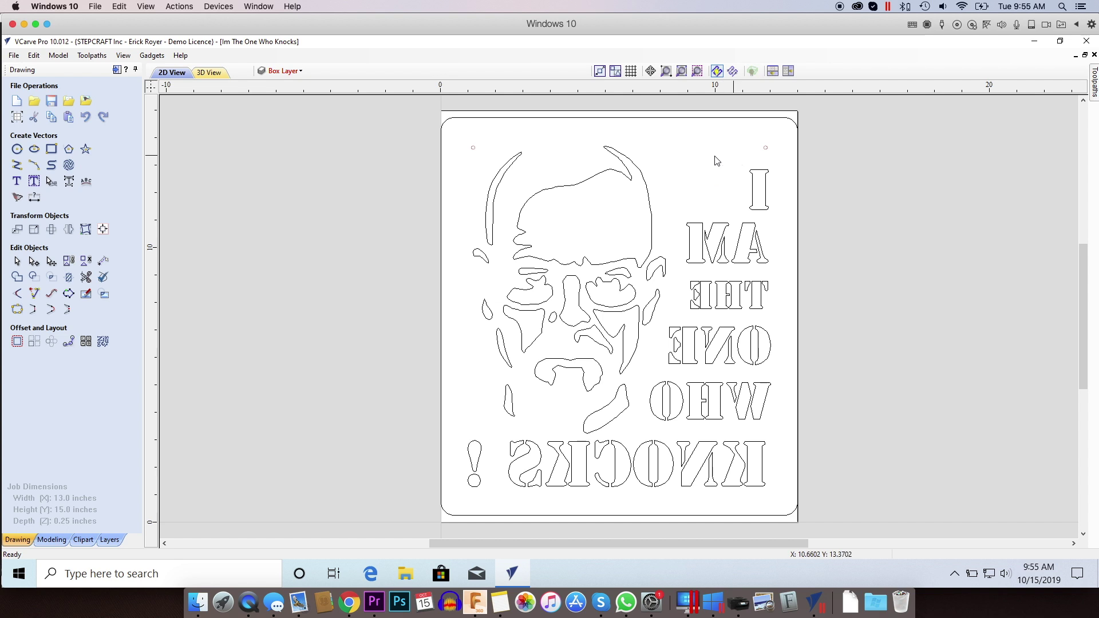
click(285, 74)
click(277, 112)
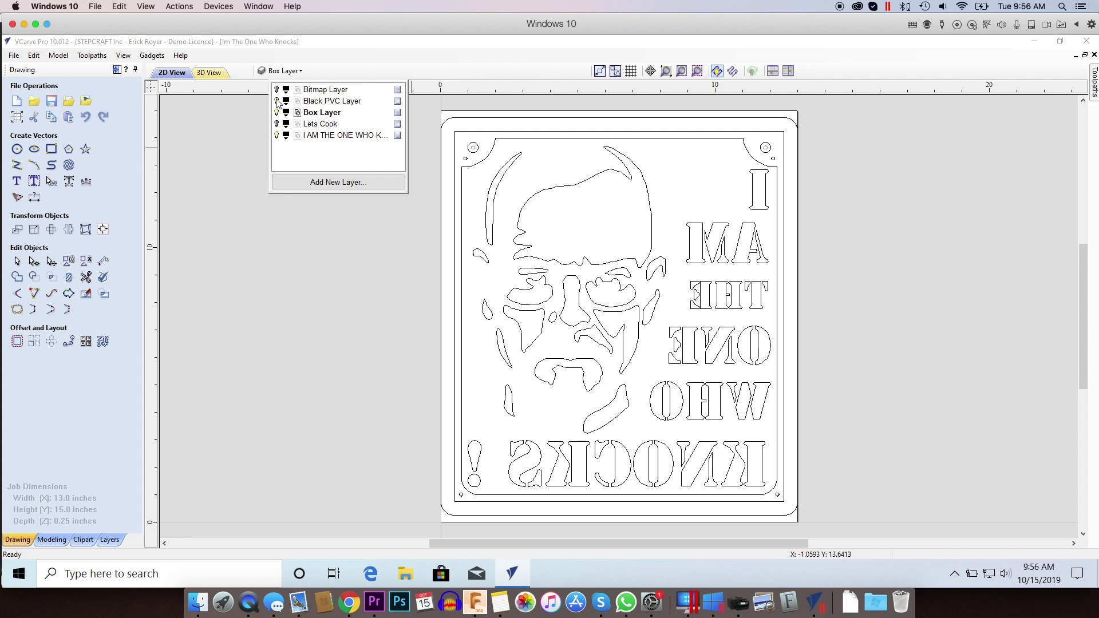
click(277, 112)
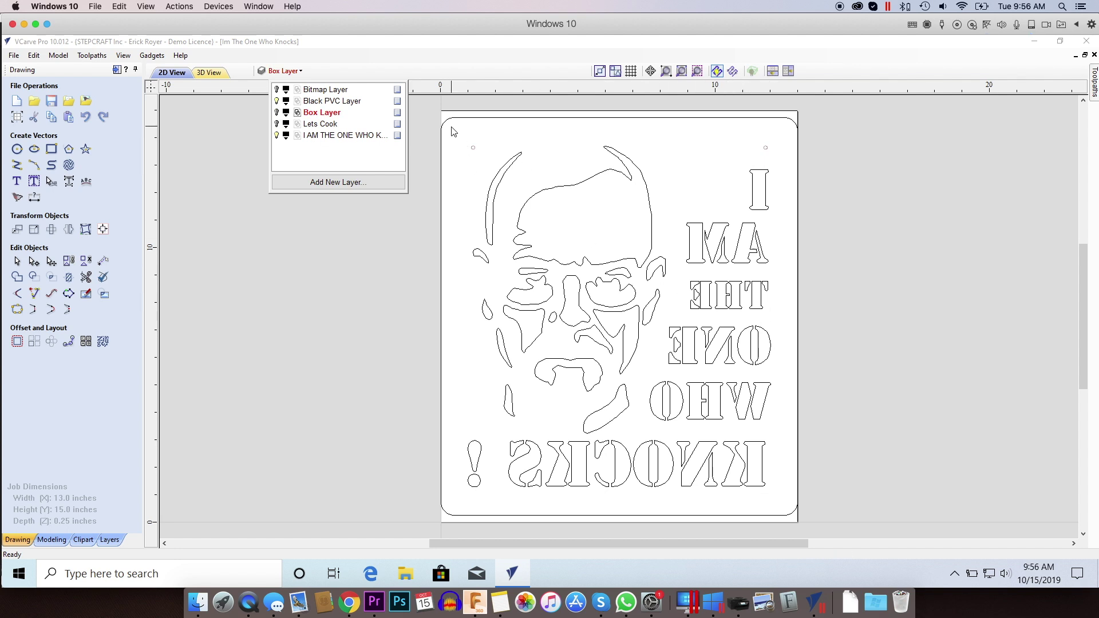
drag(464, 133, 782, 498)
click(71, 227)
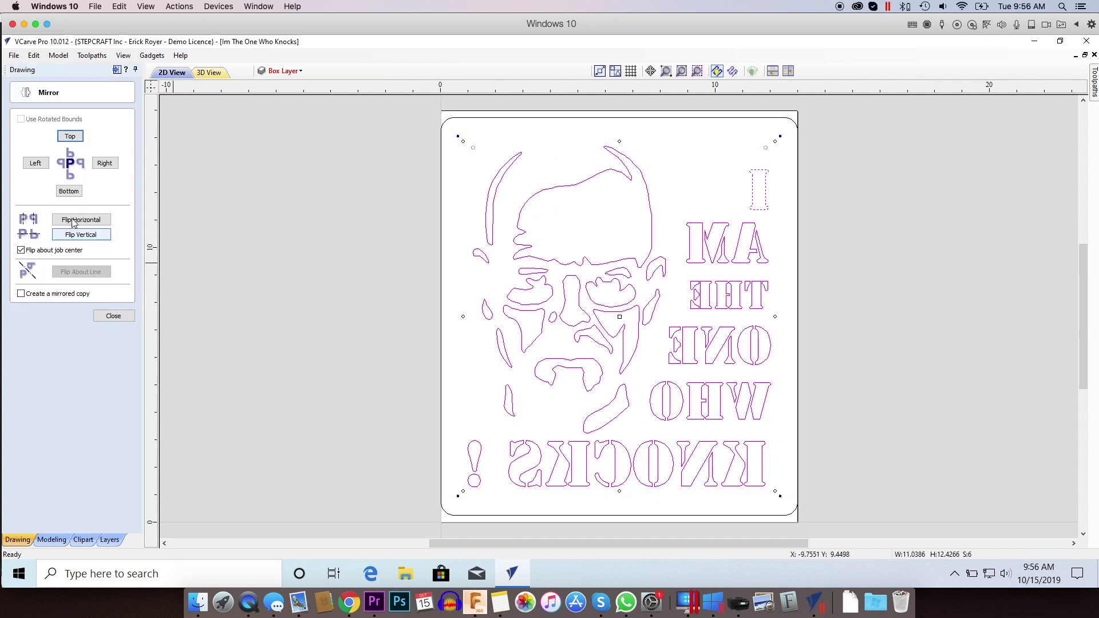
click(99, 221)
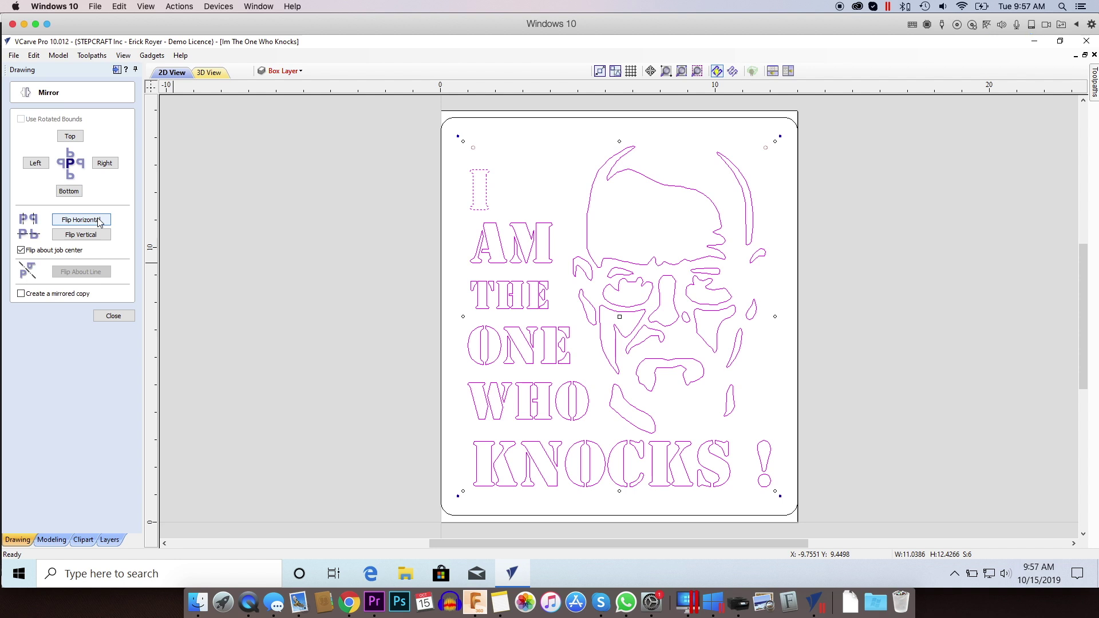
click(99, 221)
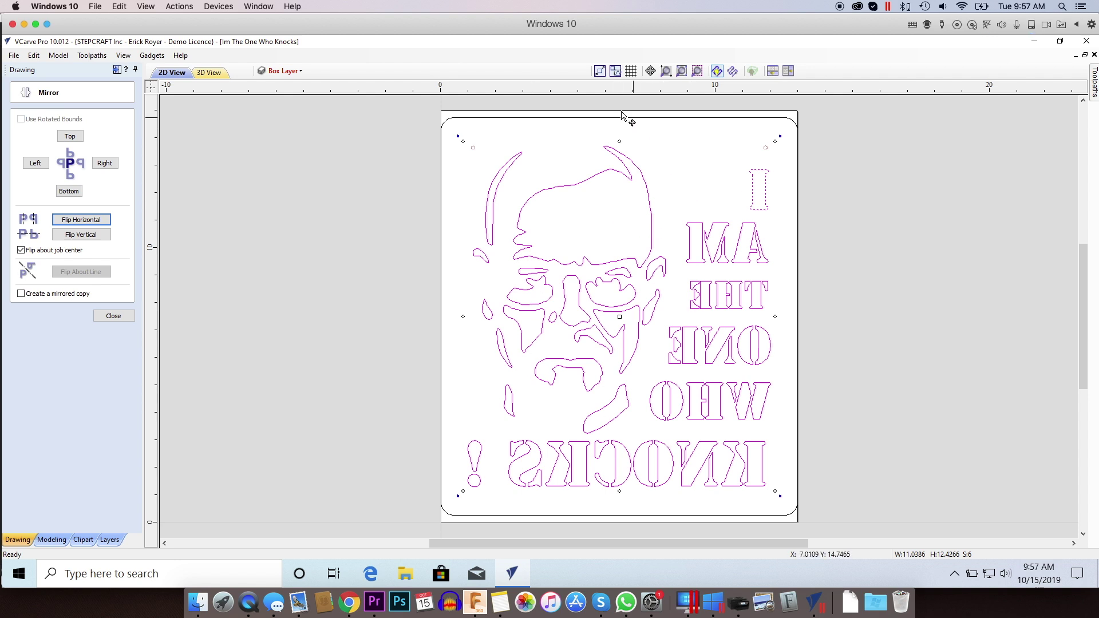
click(114, 316)
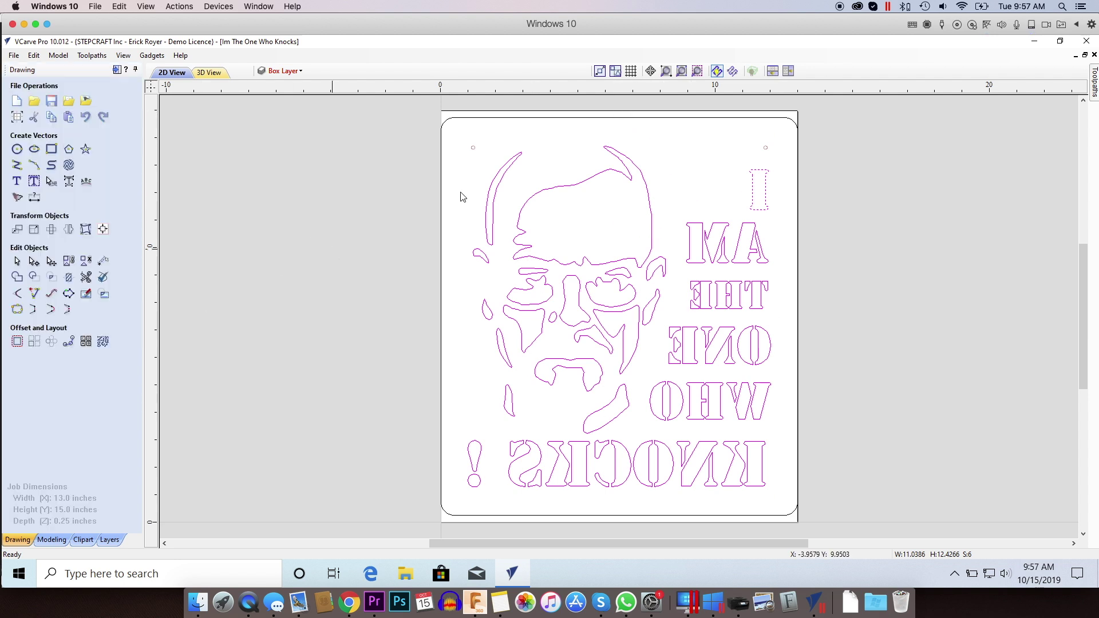
click(552, 120)
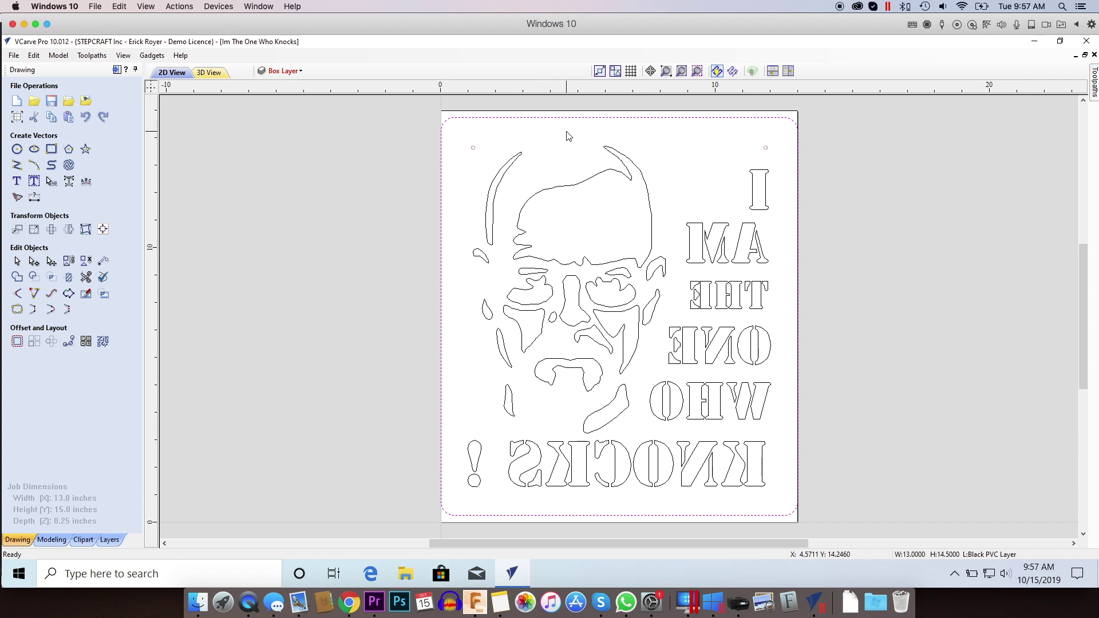
- Hide the Black PVC Layer and lettering layer, and show Box Layer
click(285, 71)
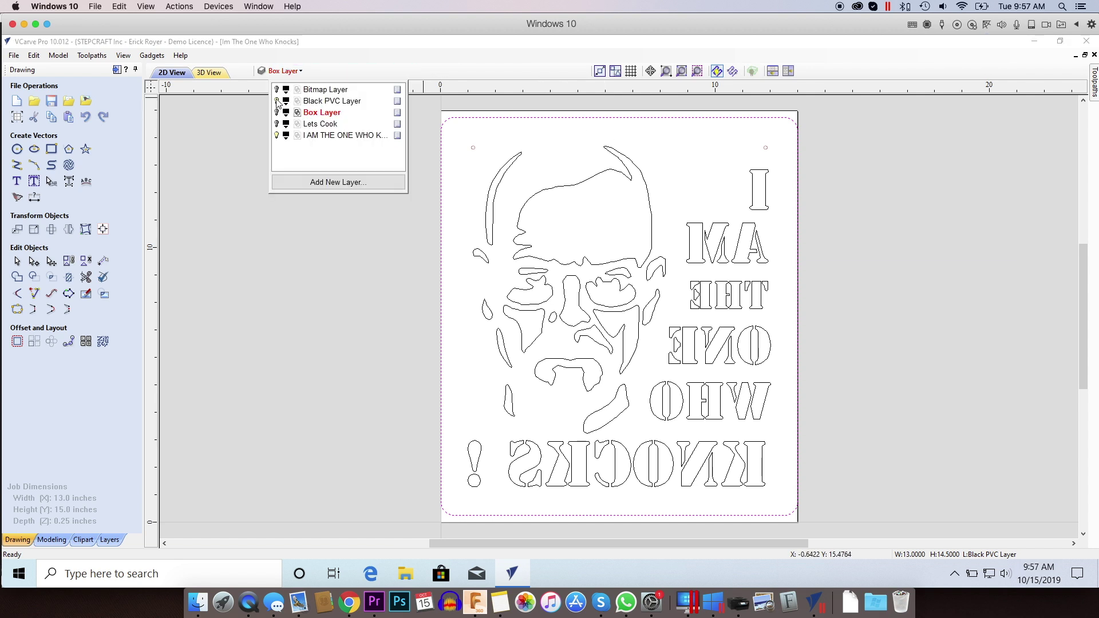
click(276, 101)
click(276, 112)
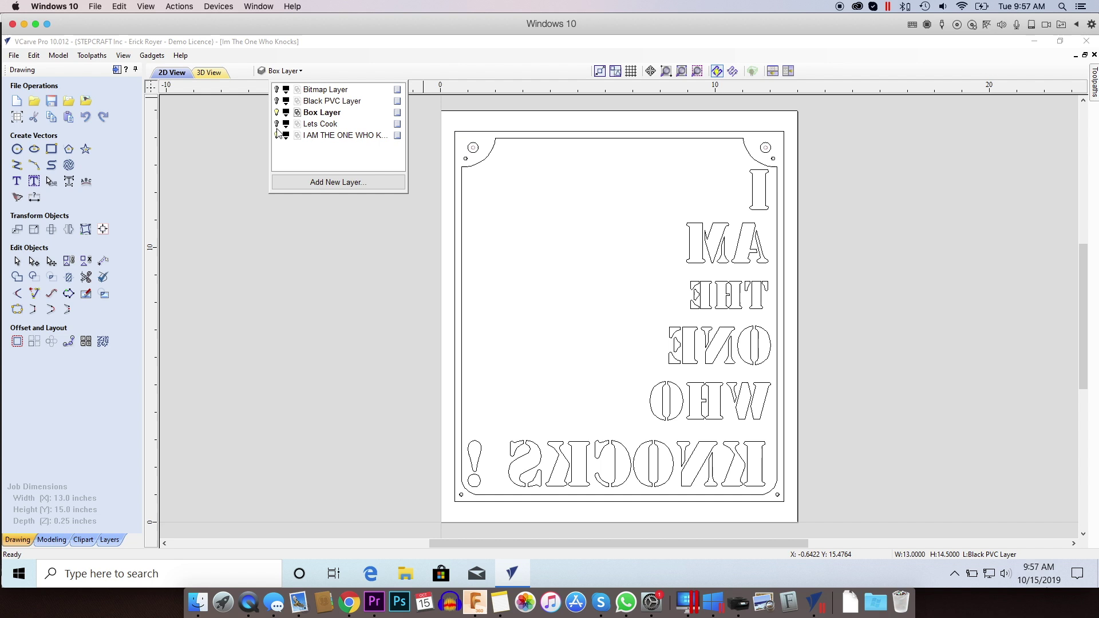
click(276, 136)
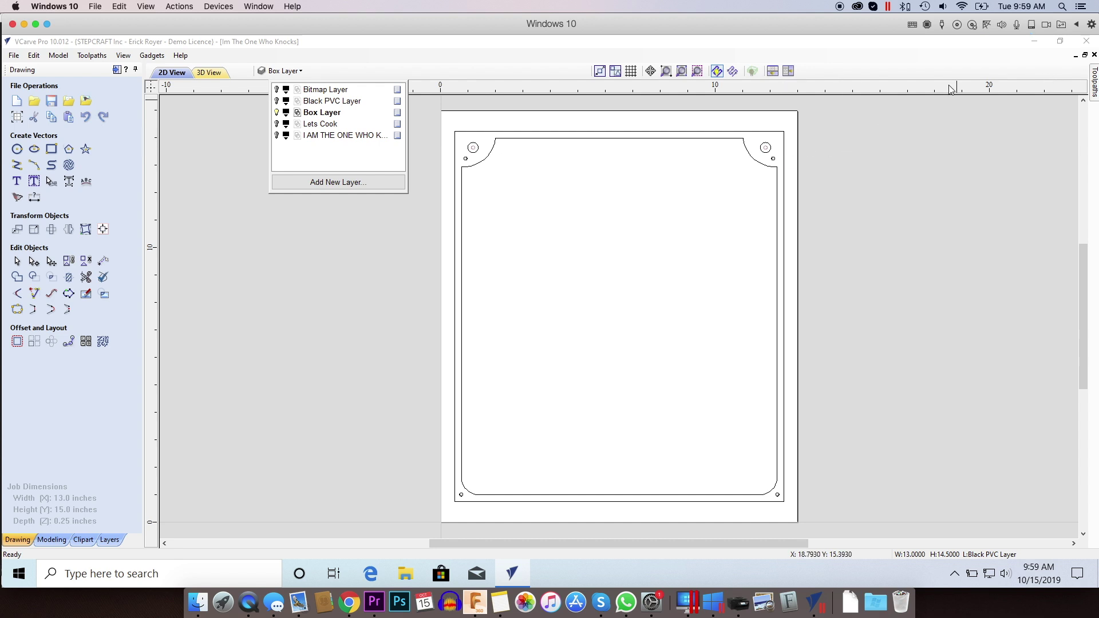
- Dock the Toolpaths panel open and switch to the 3D material view
click(1094, 80)
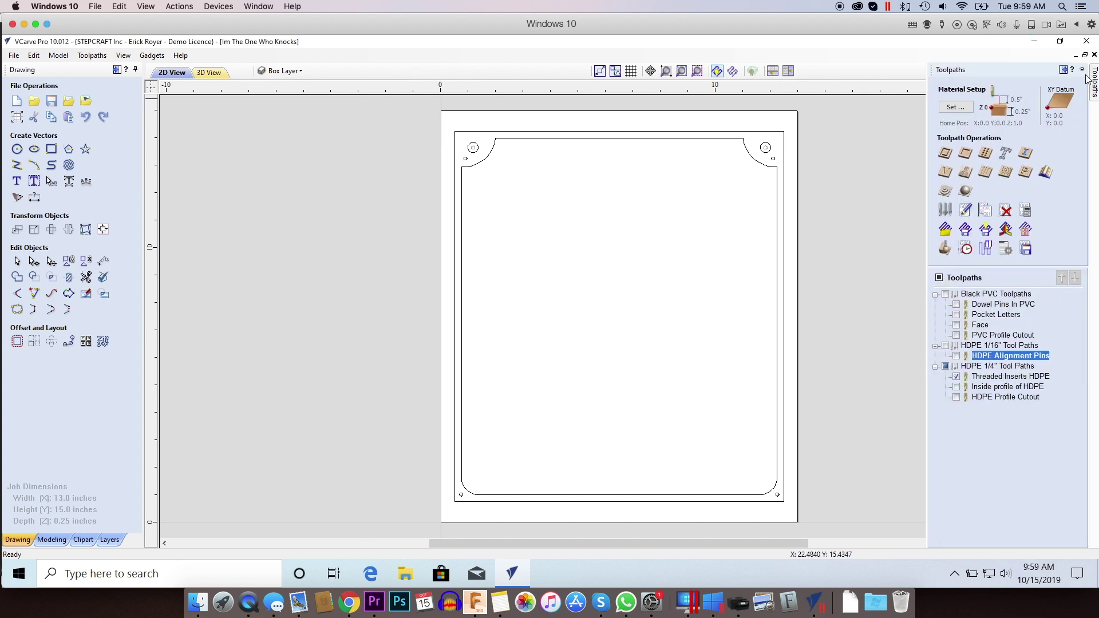
click(1094, 70)
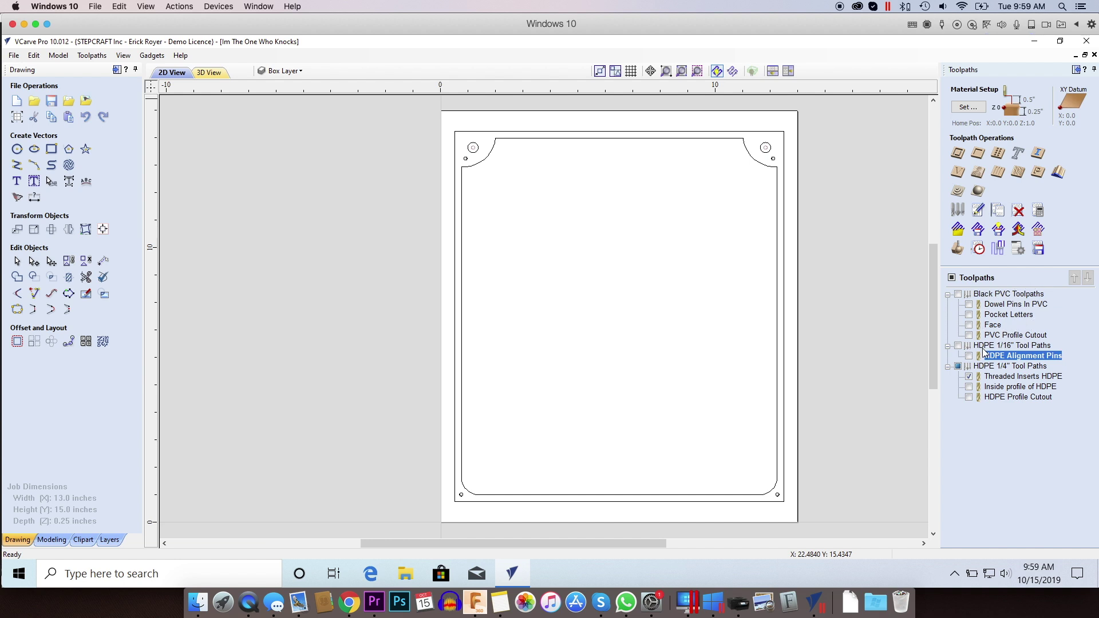
mouse_move(1029, 361)
click(212, 73)
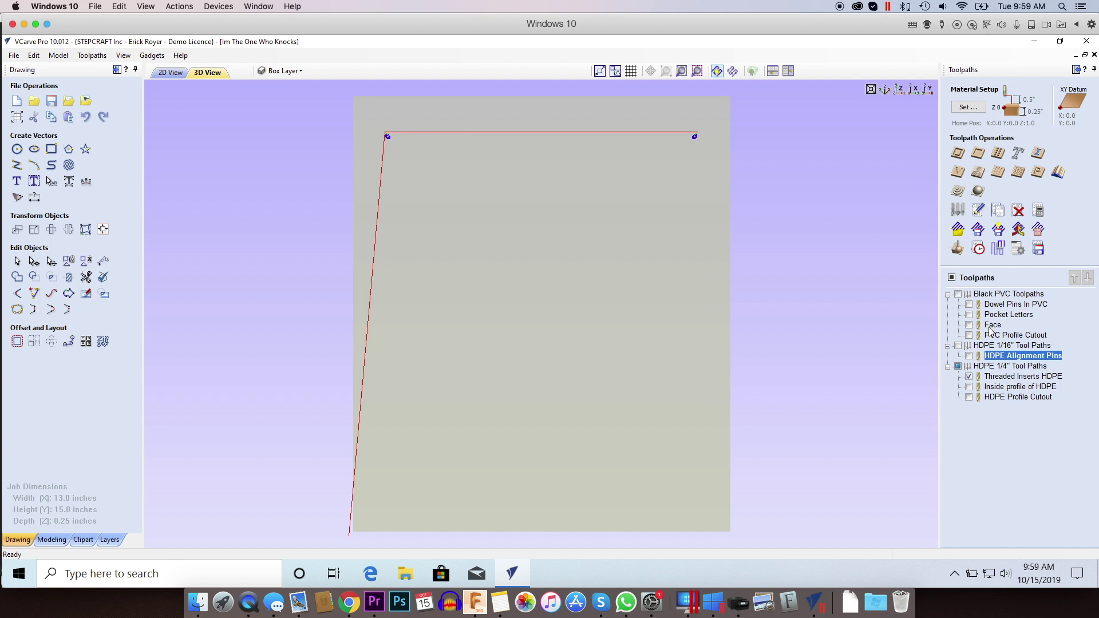
- Hide the Threaded Inserts HDPE preview and simulate the Dowel Pins In PVC toolpath
click(970, 377)
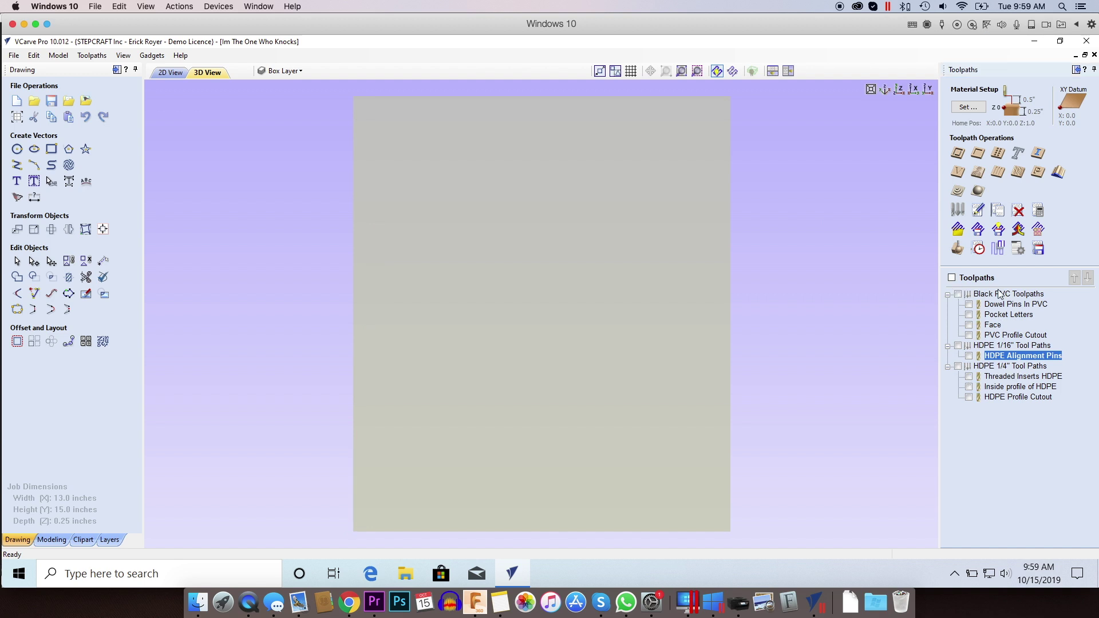
click(1001, 304)
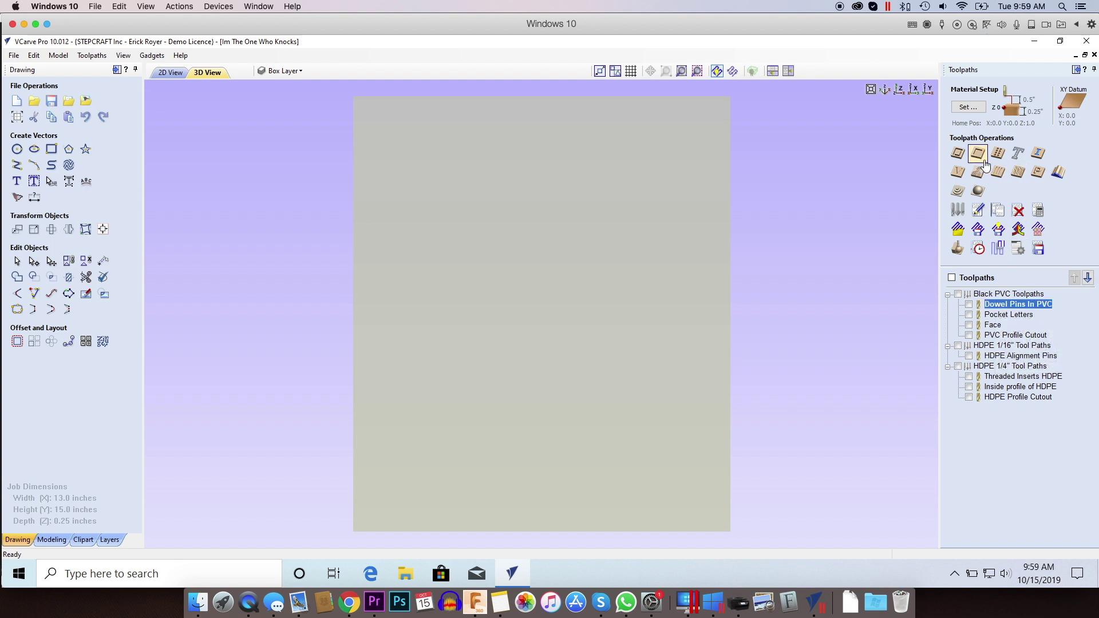
click(958, 249)
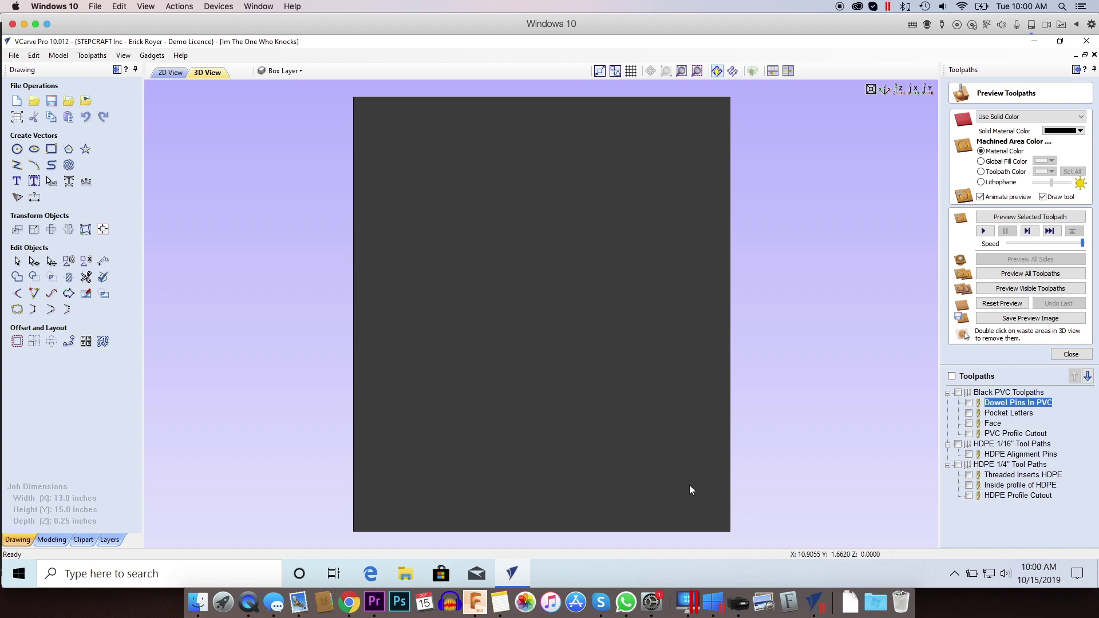
click(1020, 217)
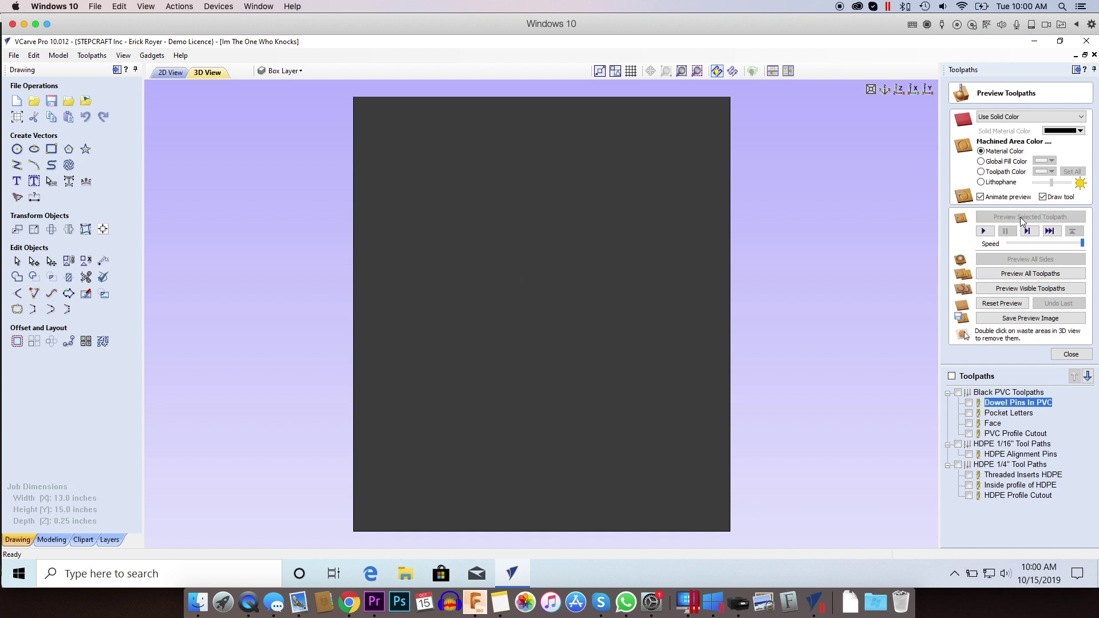
- Rotate the blank to a top-down view and preview the Pocket Letters toolpath
drag(707, 476, 739, 355)
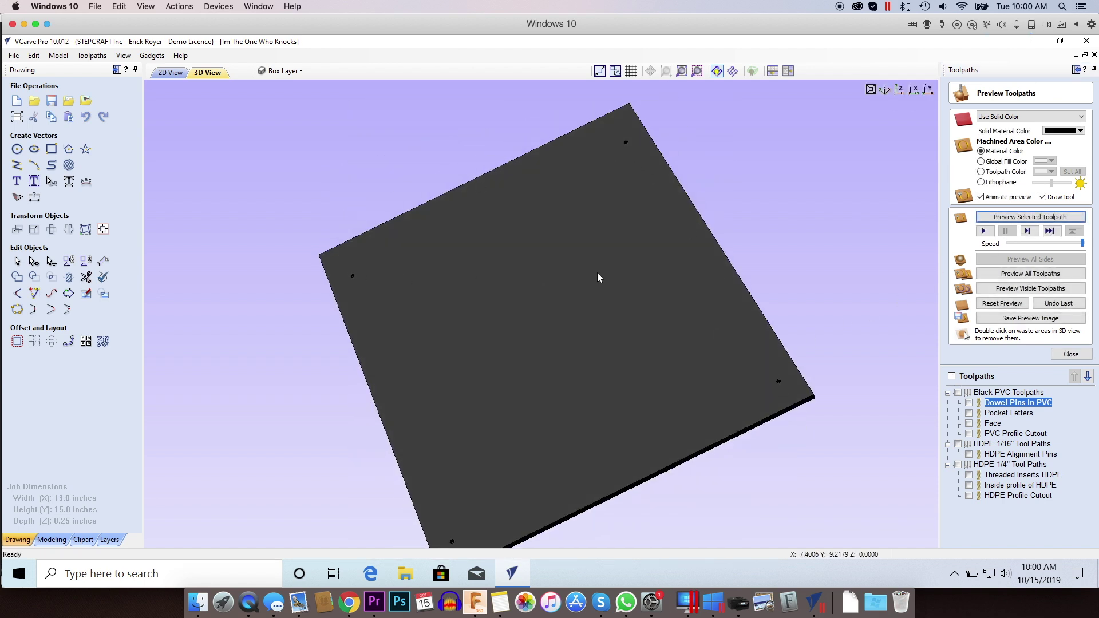
drag(717, 311, 669, 401)
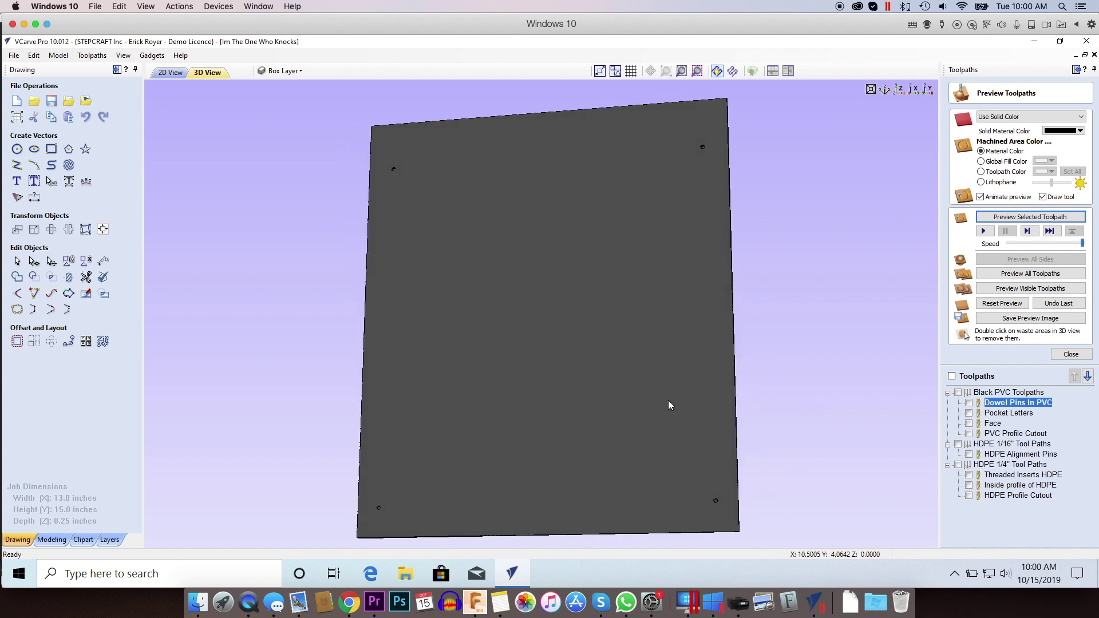
drag(700, 338, 727, 318)
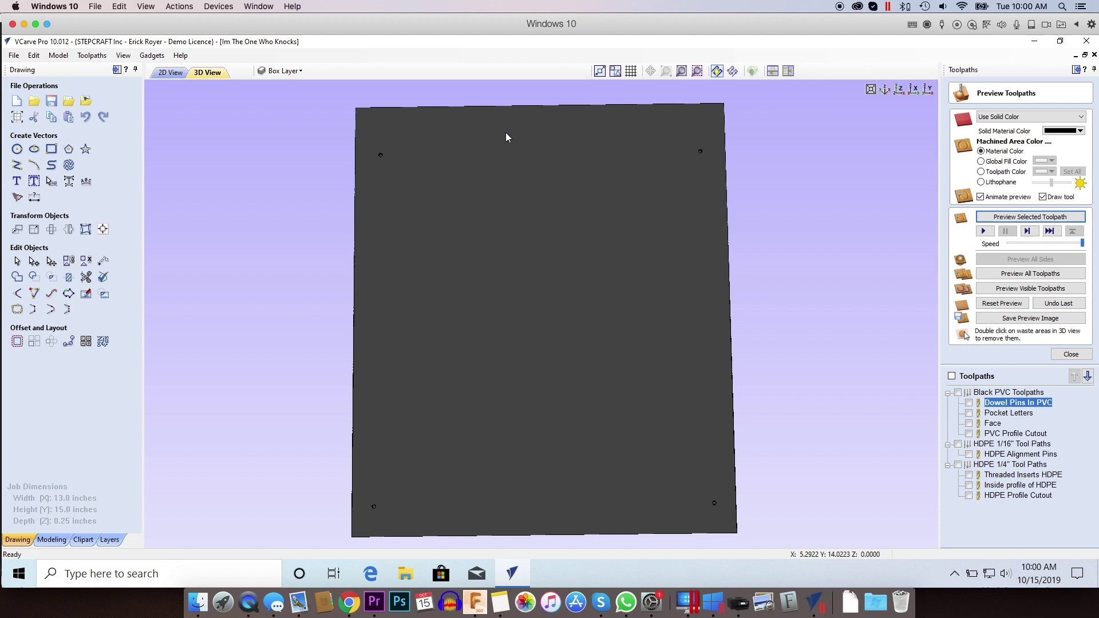
click(992, 413)
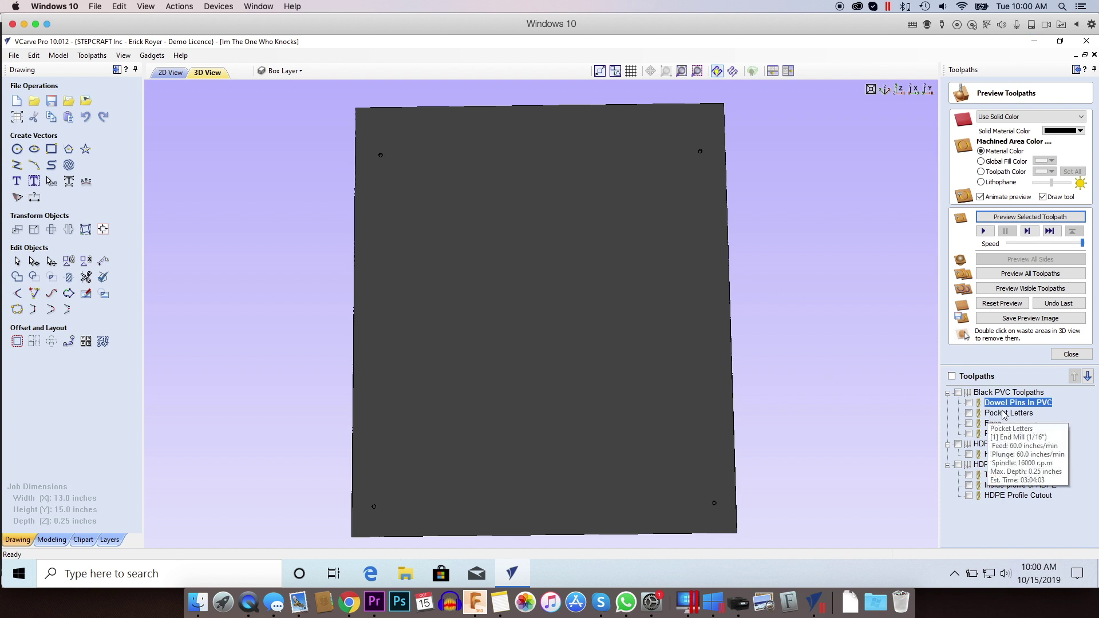
click(1022, 218)
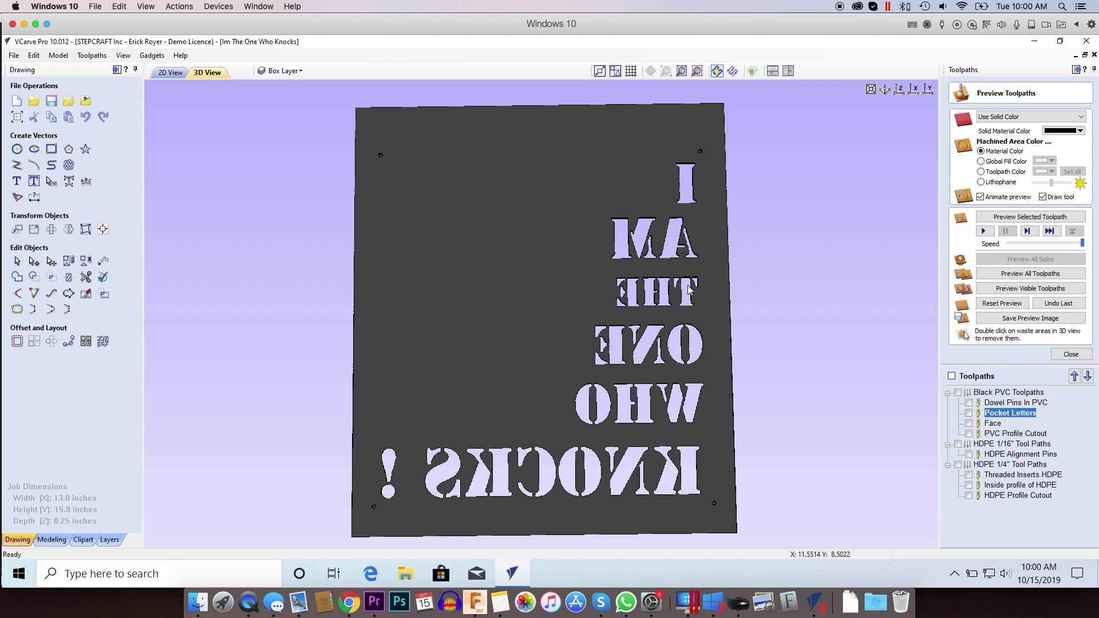
- Select the Face toolpath in the Toolpaths tree
click(986, 426)
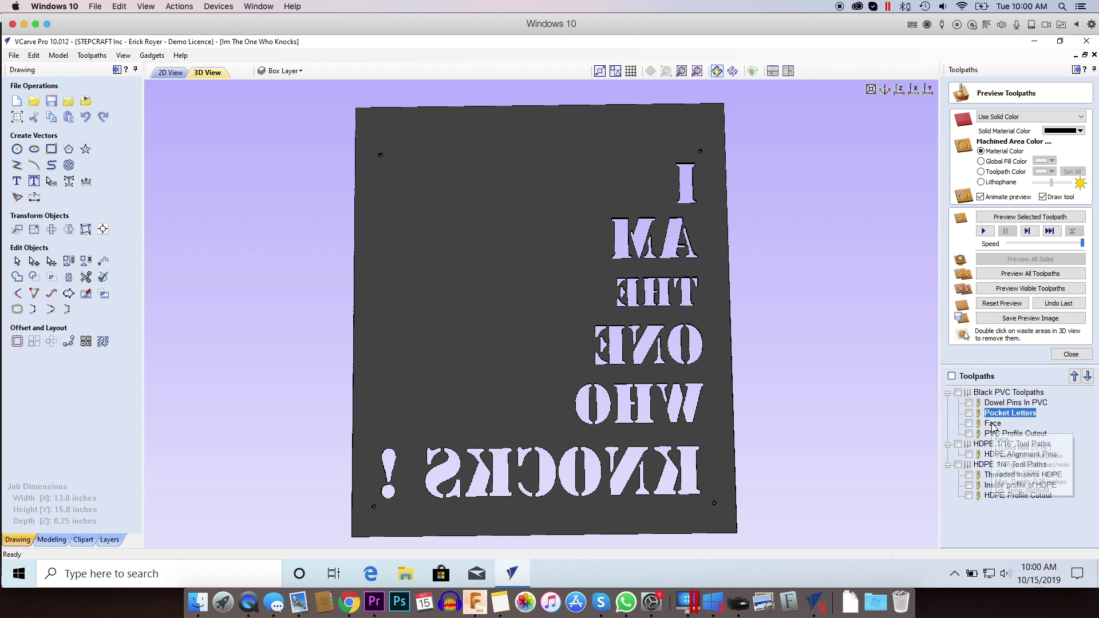
- Preview the Face toolpath and zoom in and out to inspect the portrait carving
click(1016, 221)
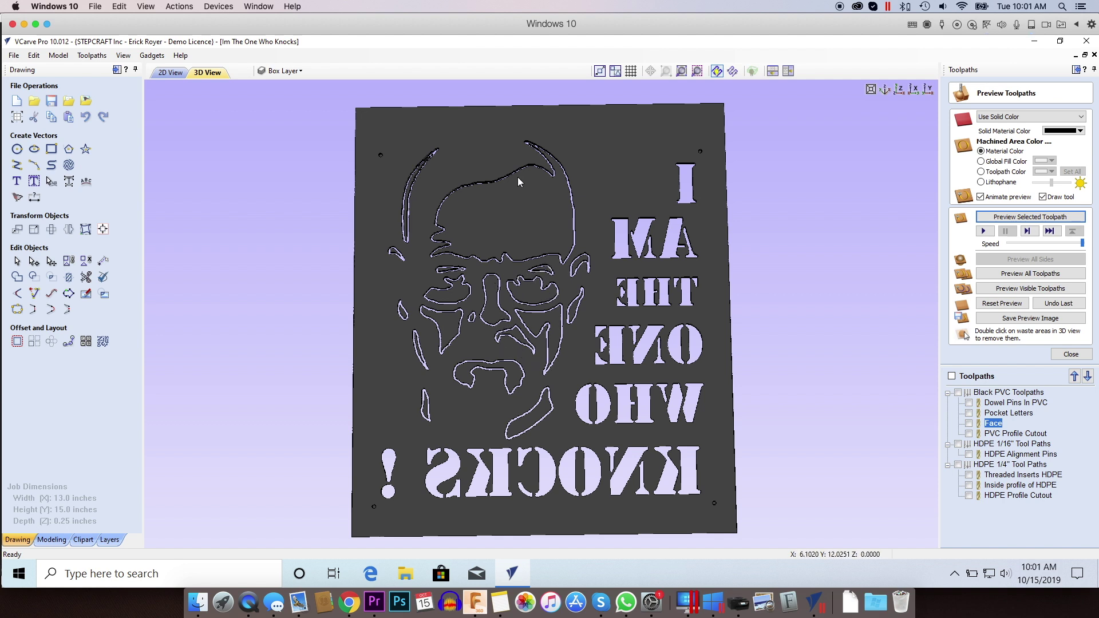
scroll(472, 216, up, 5)
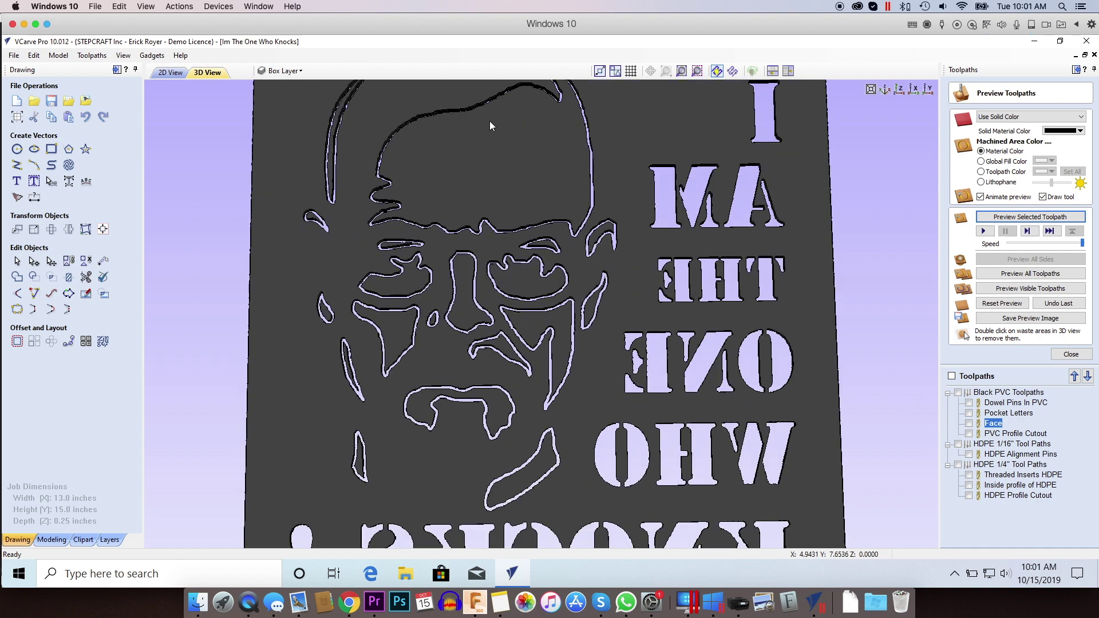
scroll(472, 216, down, 5)
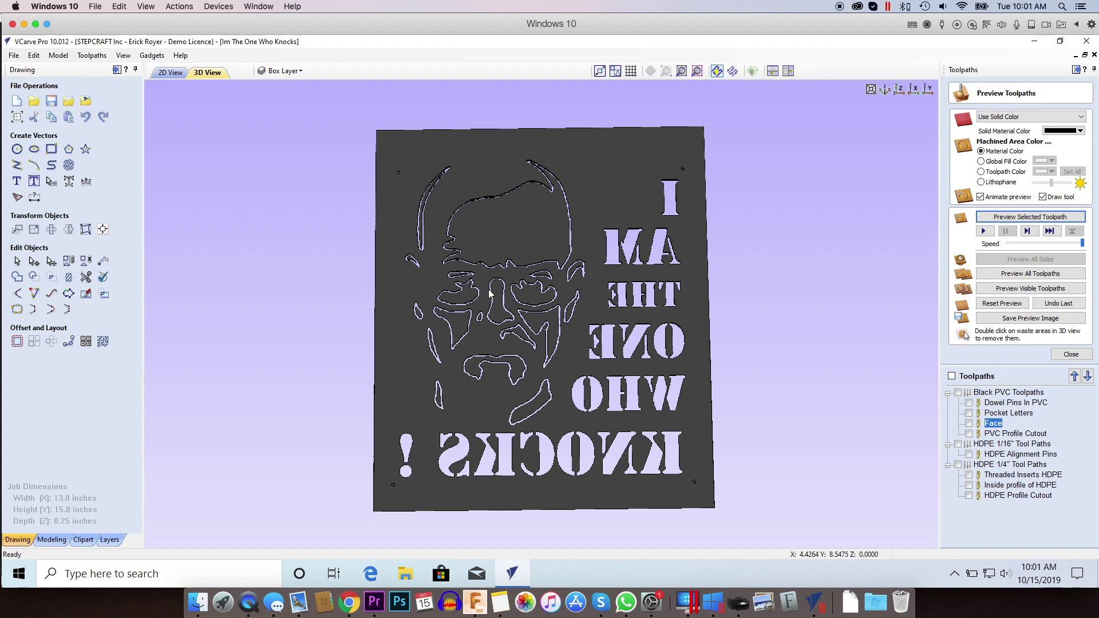
- Remove the hair, eye, nose and right-ear waste pieces from the portrait
double_click(527, 231)
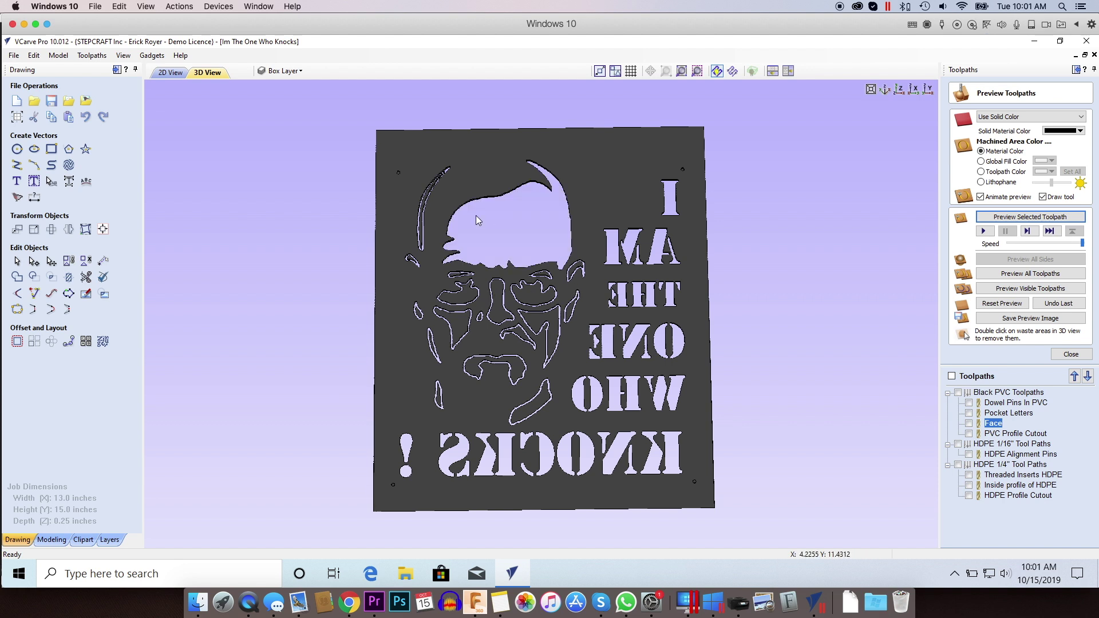
double_click(421, 214)
double_click(465, 296)
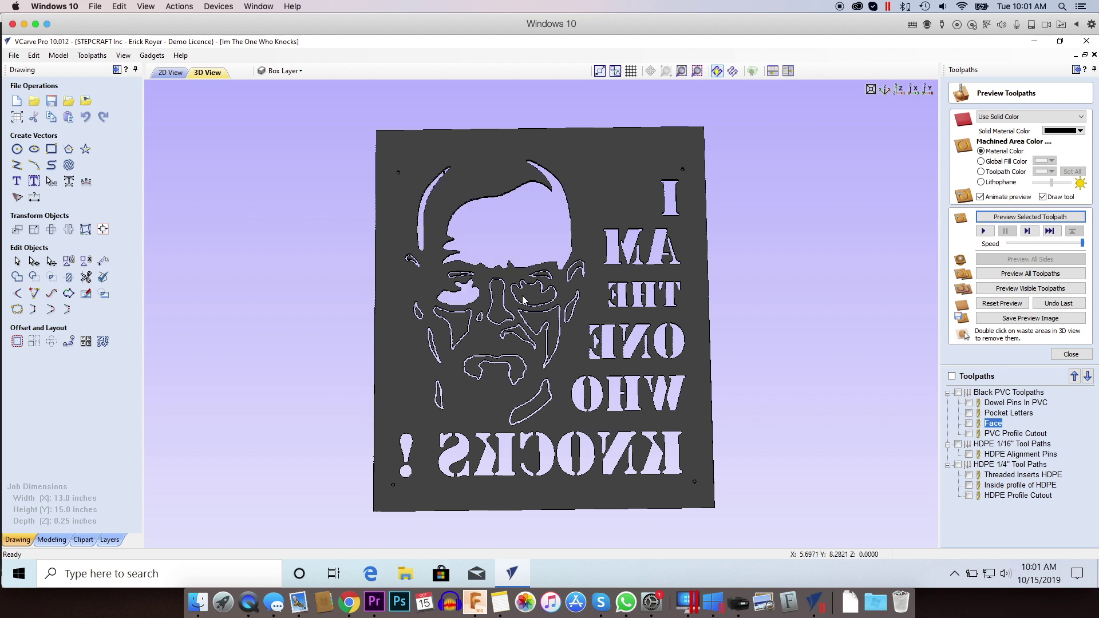
double_click(529, 299)
double_click(498, 310)
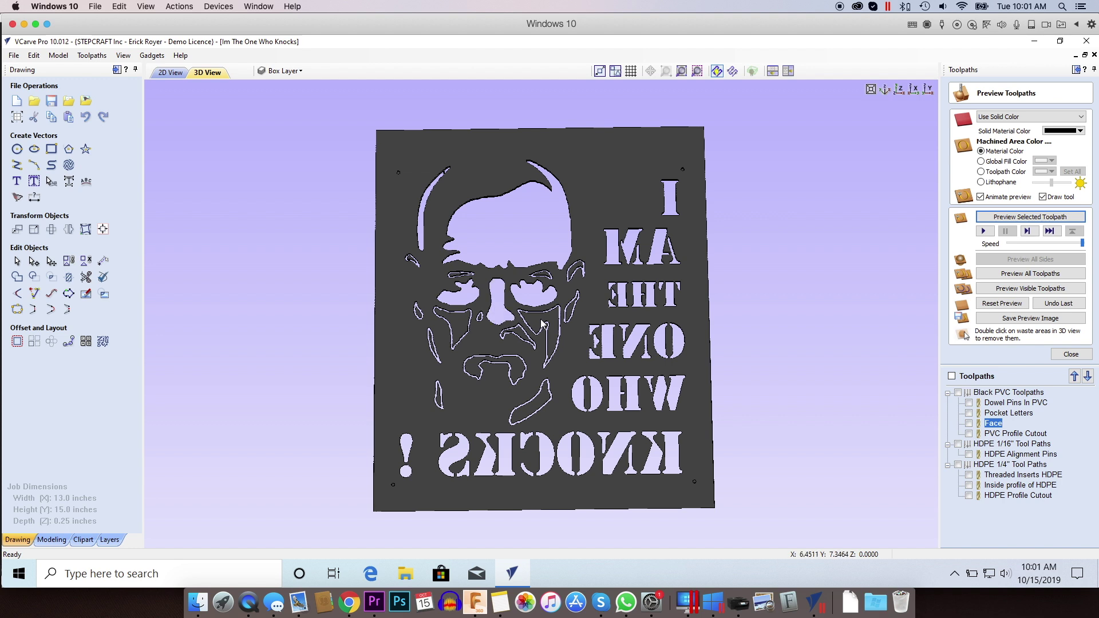
double_click(543, 324)
double_click(569, 311)
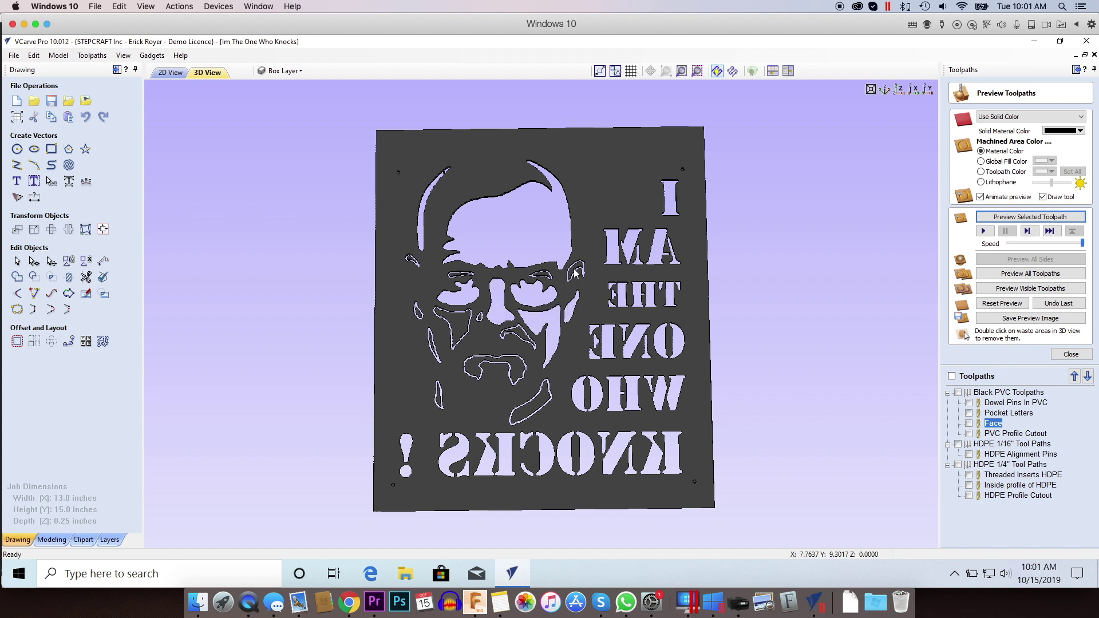
double_click(574, 273)
double_click(542, 277)
double_click(452, 279)
- Clear the remaining cheek, mustache, chin and left-ear waste, dismissing the delete-all-material warning
double_click(457, 333)
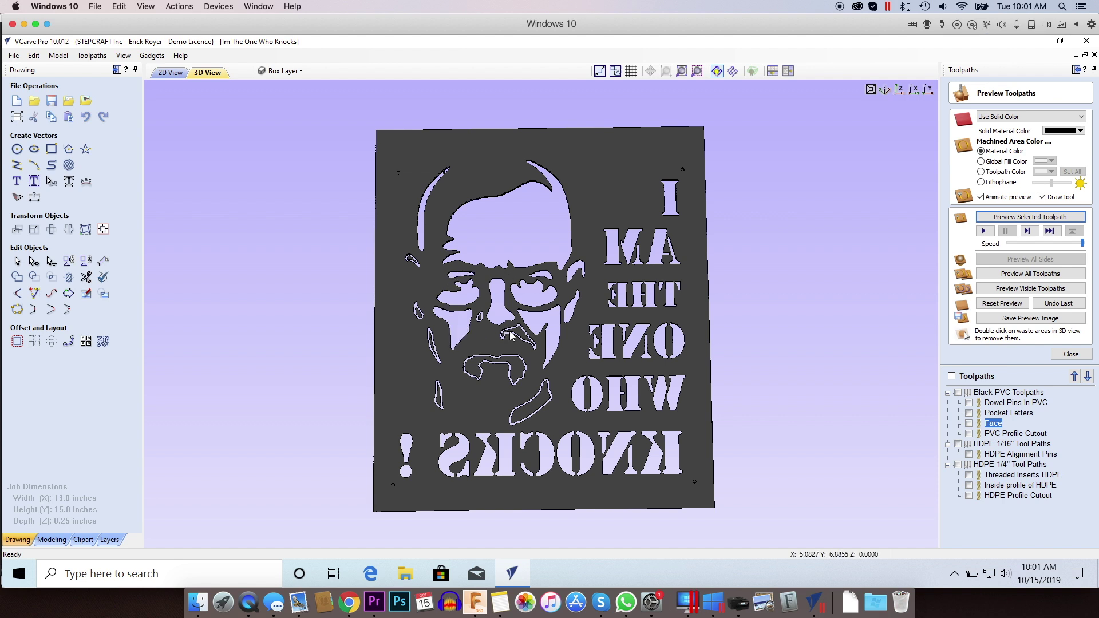
double_click(517, 333)
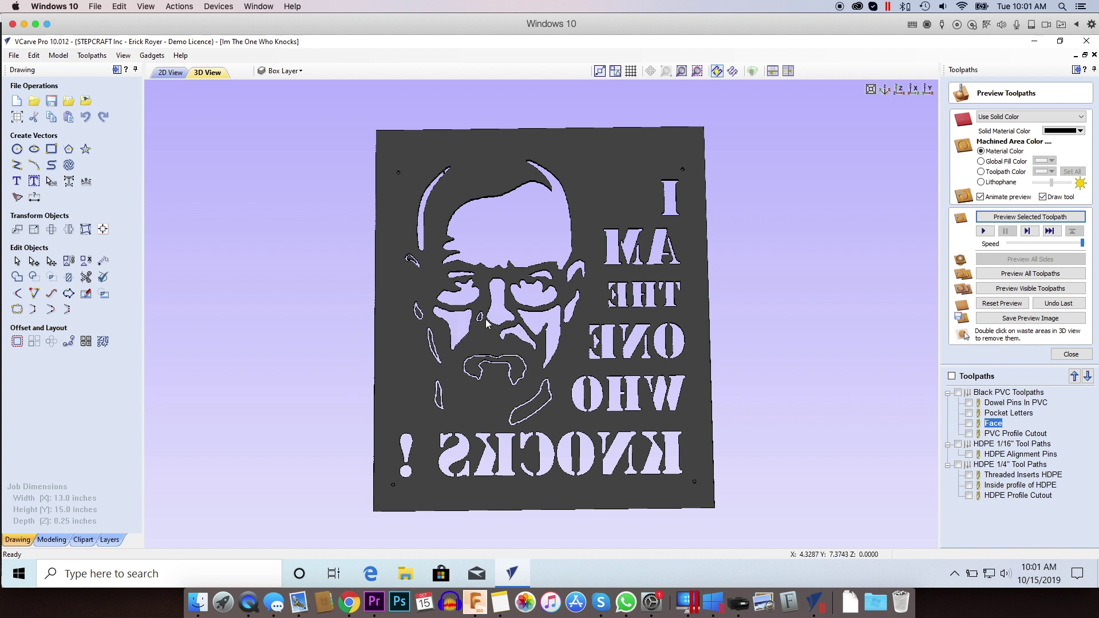
double_click(513, 363)
double_click(538, 402)
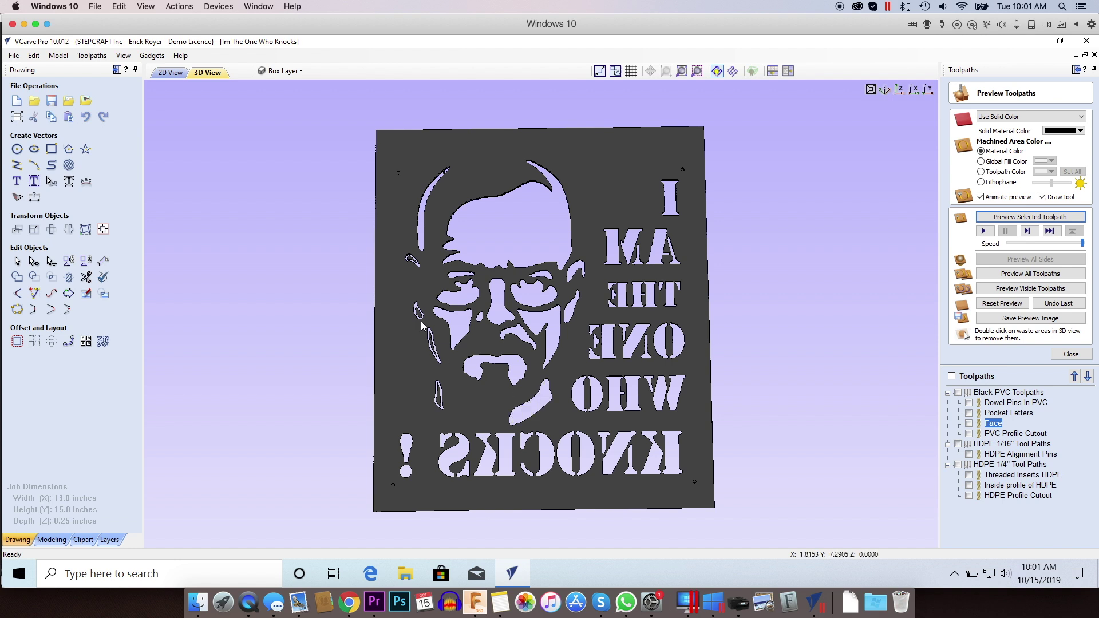
double_click(420, 315)
double_click(430, 335)
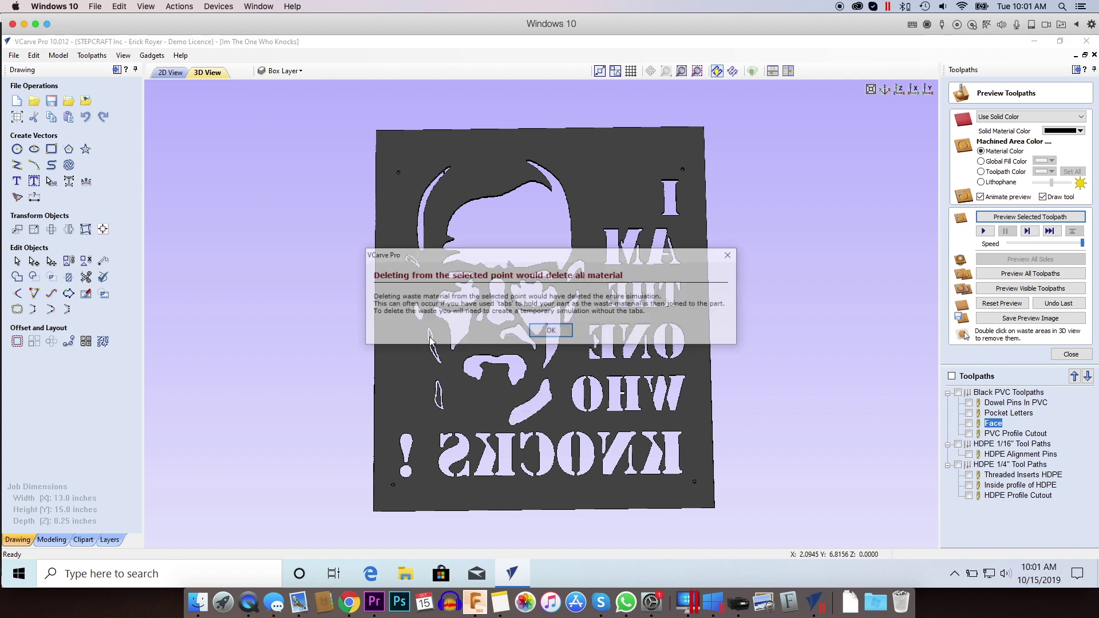
click(549, 329)
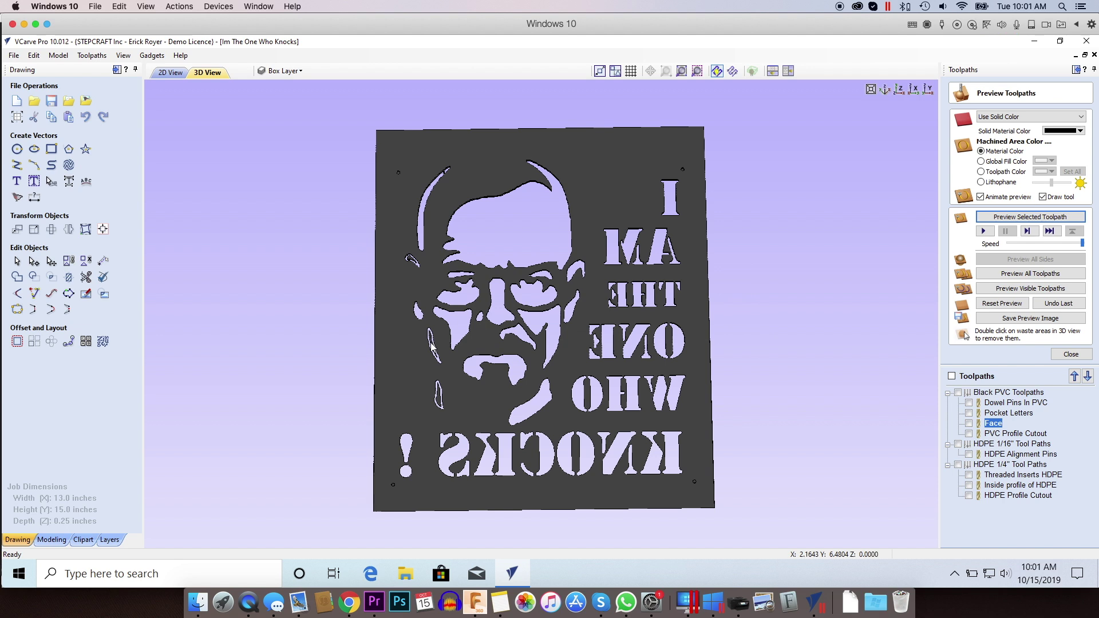
double_click(433, 345)
double_click(411, 259)
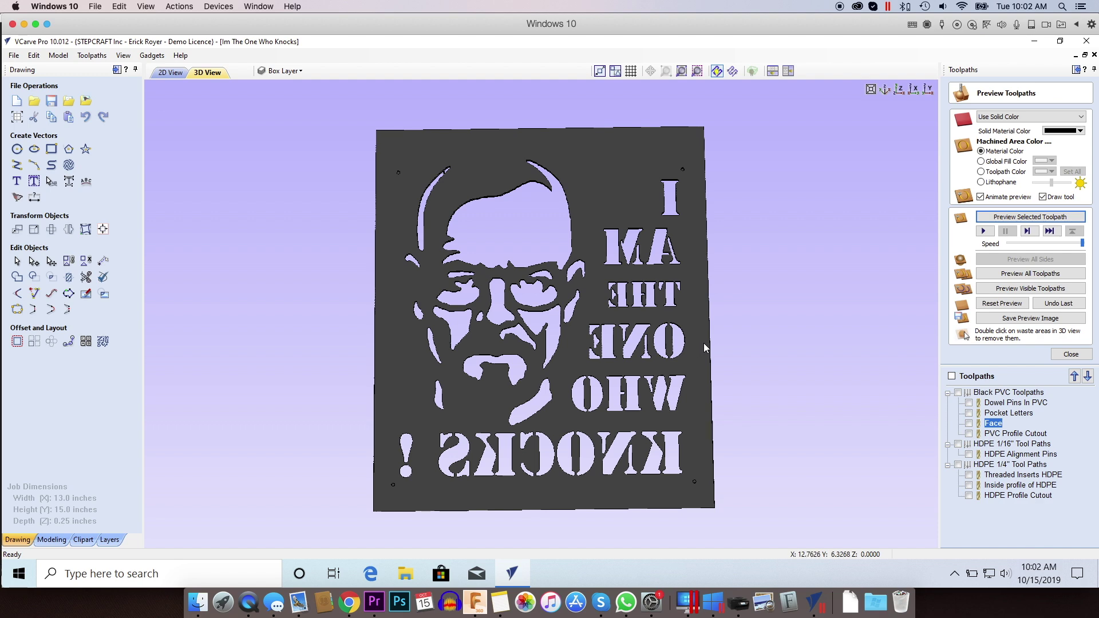
- Turn the plate to its readable side and preview the PVC Profile Cutout toolpath
drag(706, 348, 40, 298)
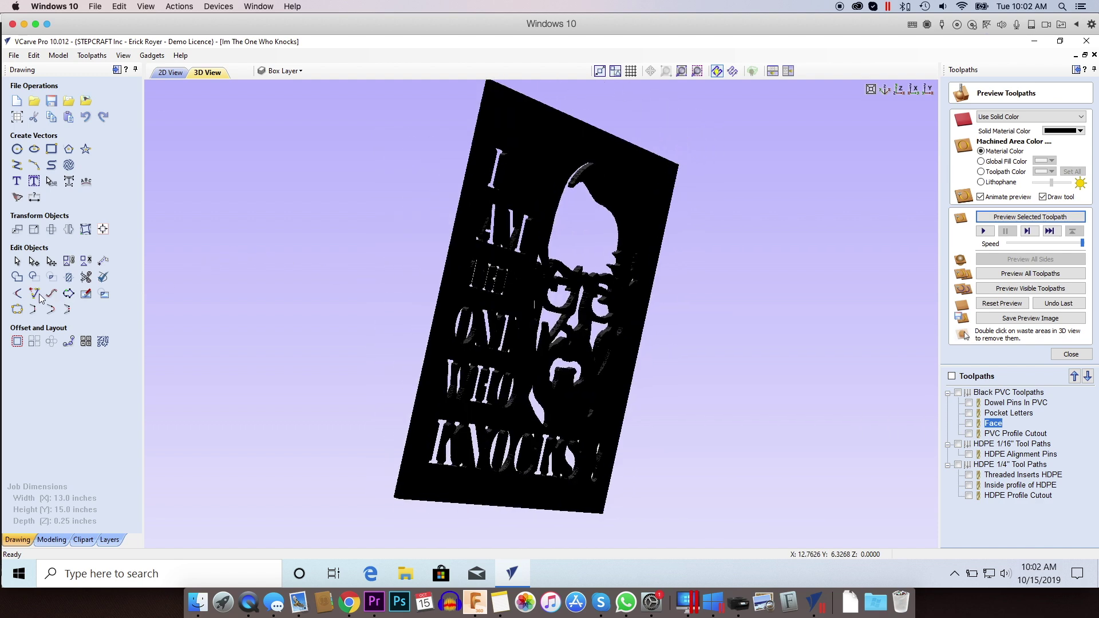
drag(586, 274, 315, 246)
drag(727, 270, 761, 305)
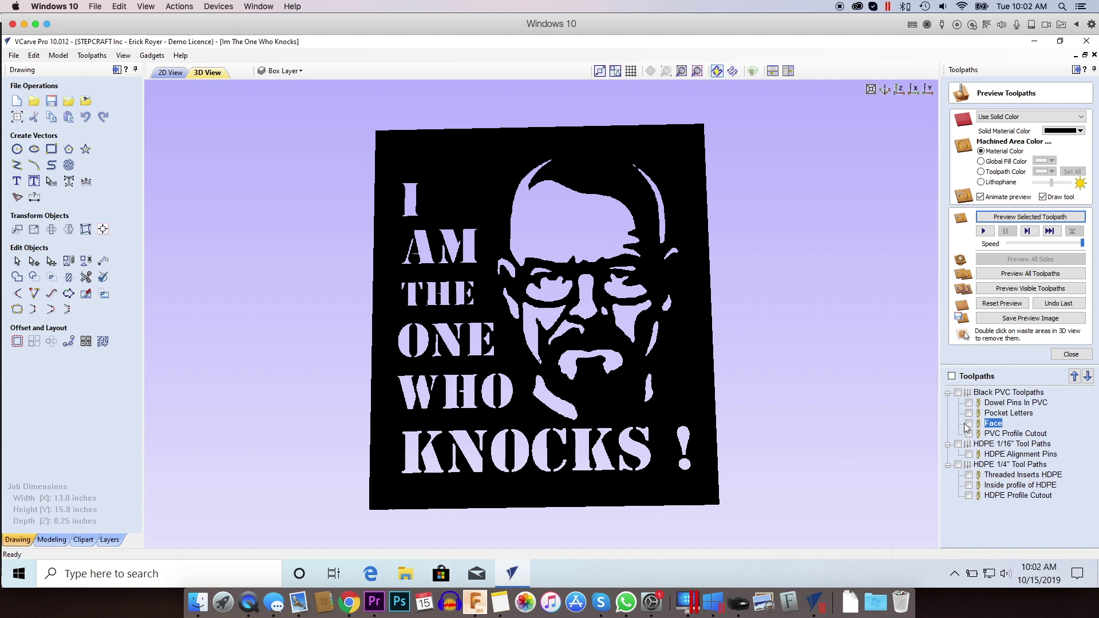
click(1013, 434)
mouse_move(1006, 437)
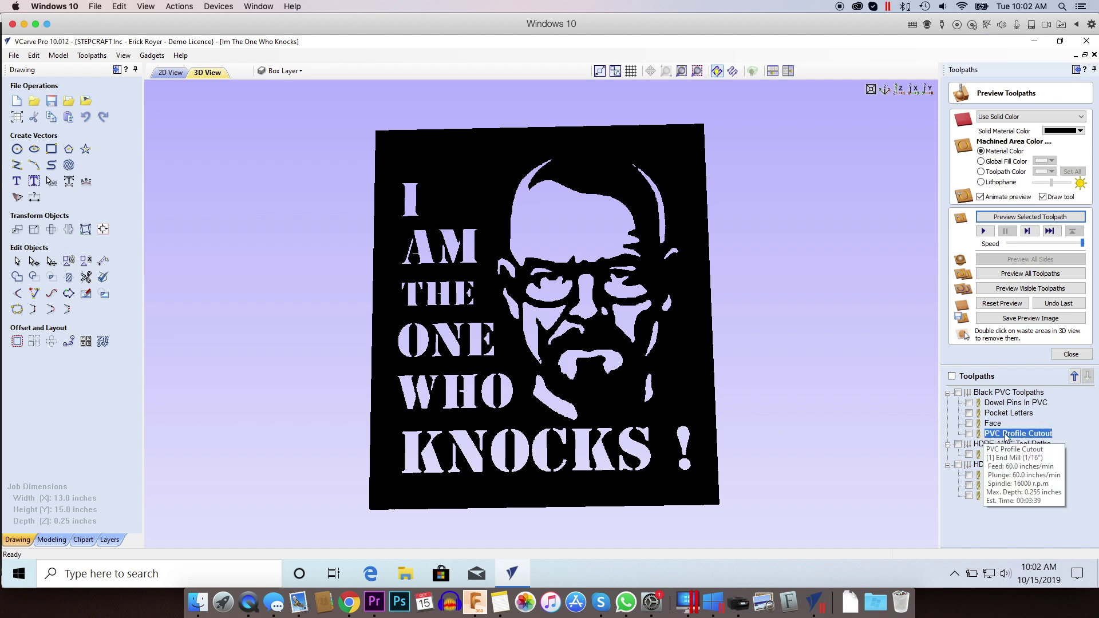
click(1025, 218)
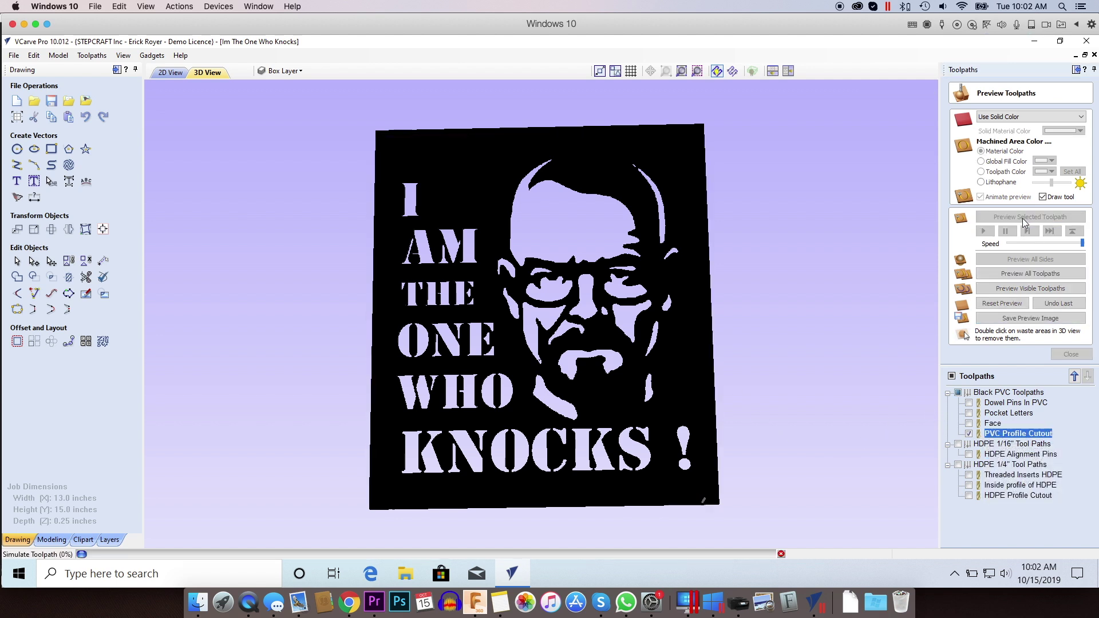
drag(669, 155, 724, 129)
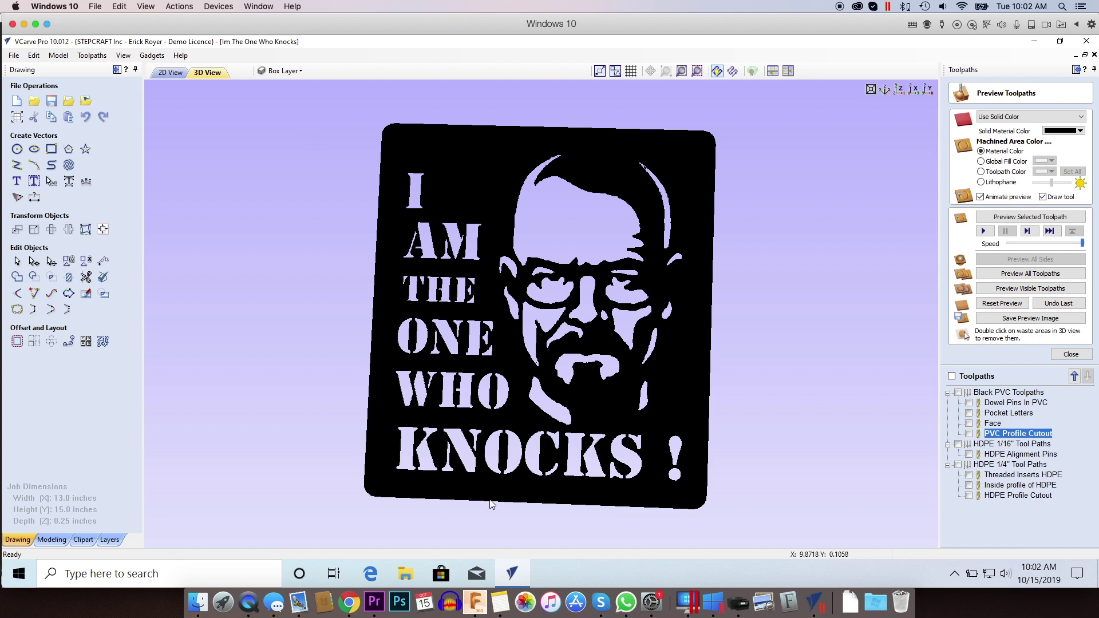
drag(642, 371, 626, 332)
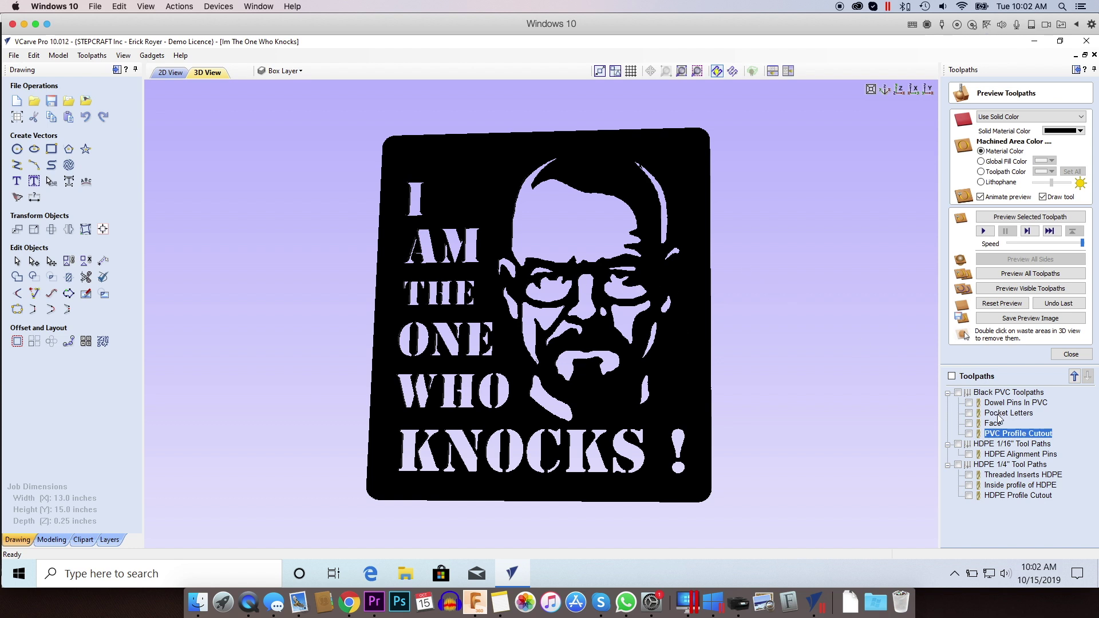
- Reset the preview to an uncut blank and set the solid material colour to light grey
click(1002, 304)
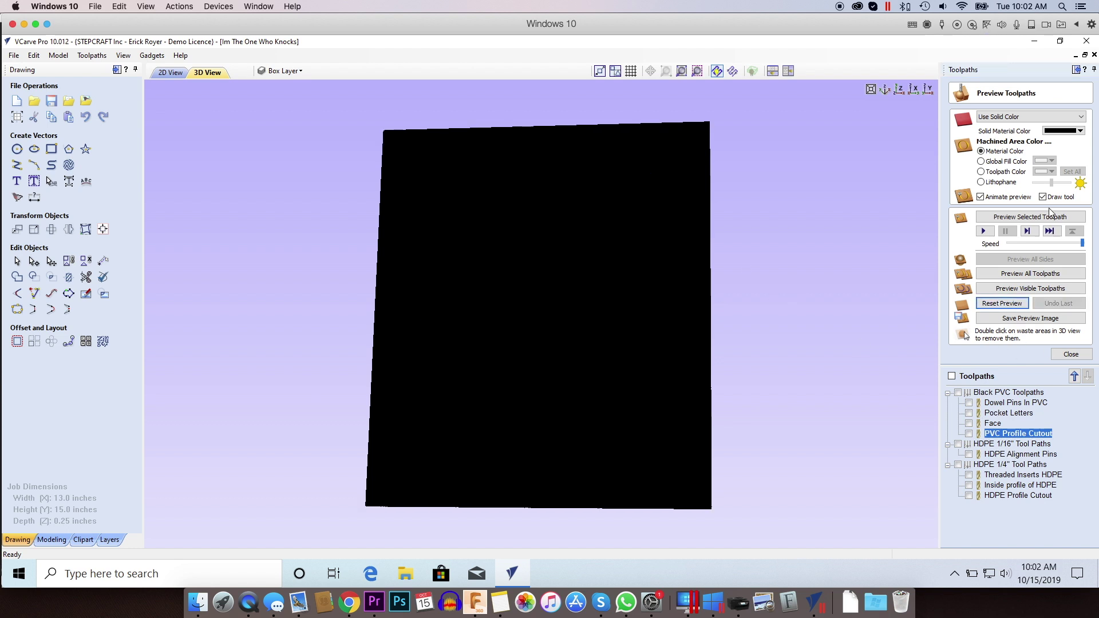
click(1062, 131)
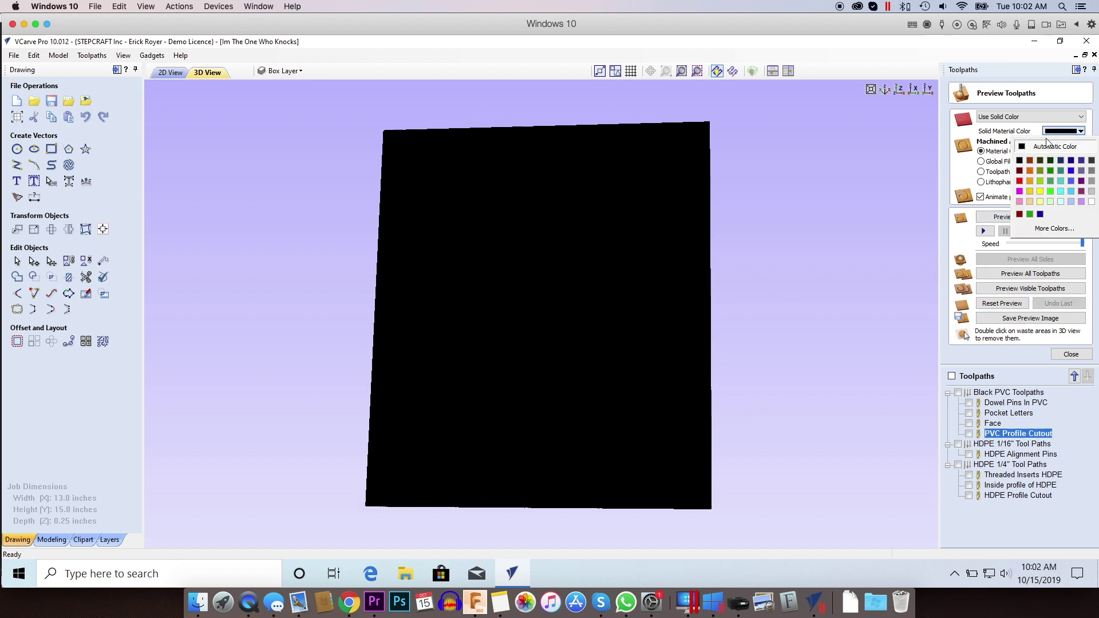
click(1092, 202)
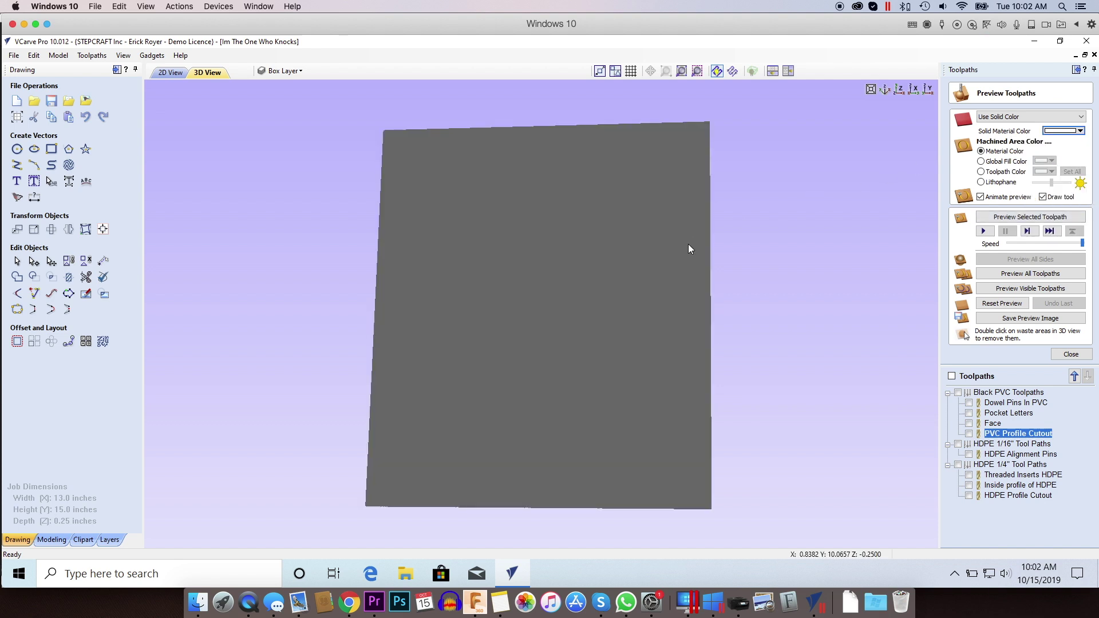
drag(689, 244, 749, 243)
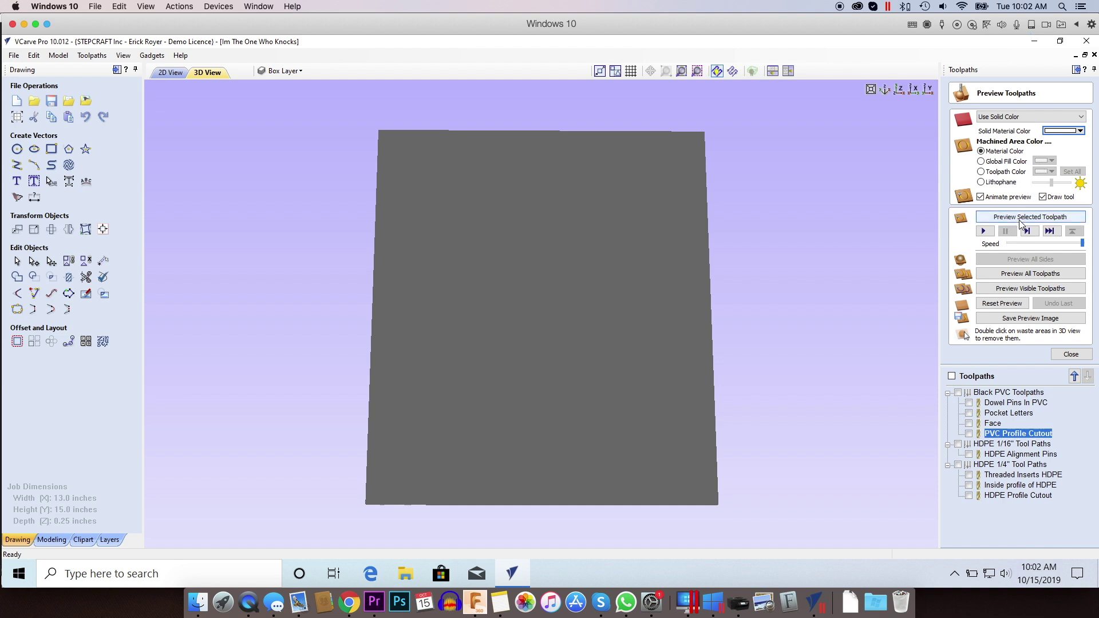
- Preview the HDPE Alignment Pins holes, then open Job Setup and close it unchanged
click(1003, 455)
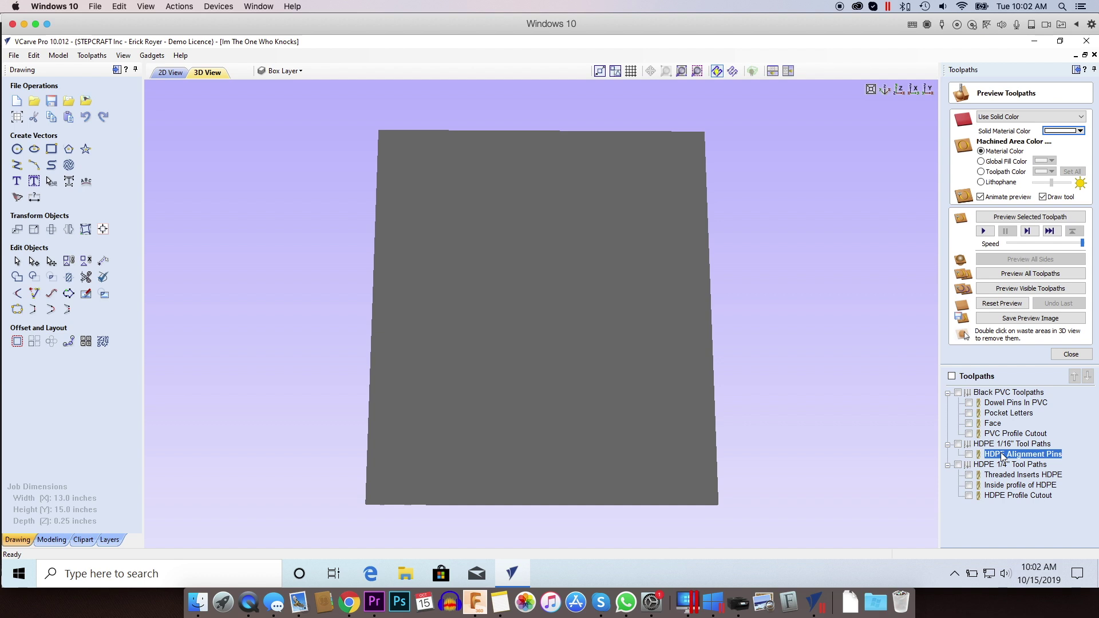
click(1035, 217)
drag(655, 259, 599, 204)
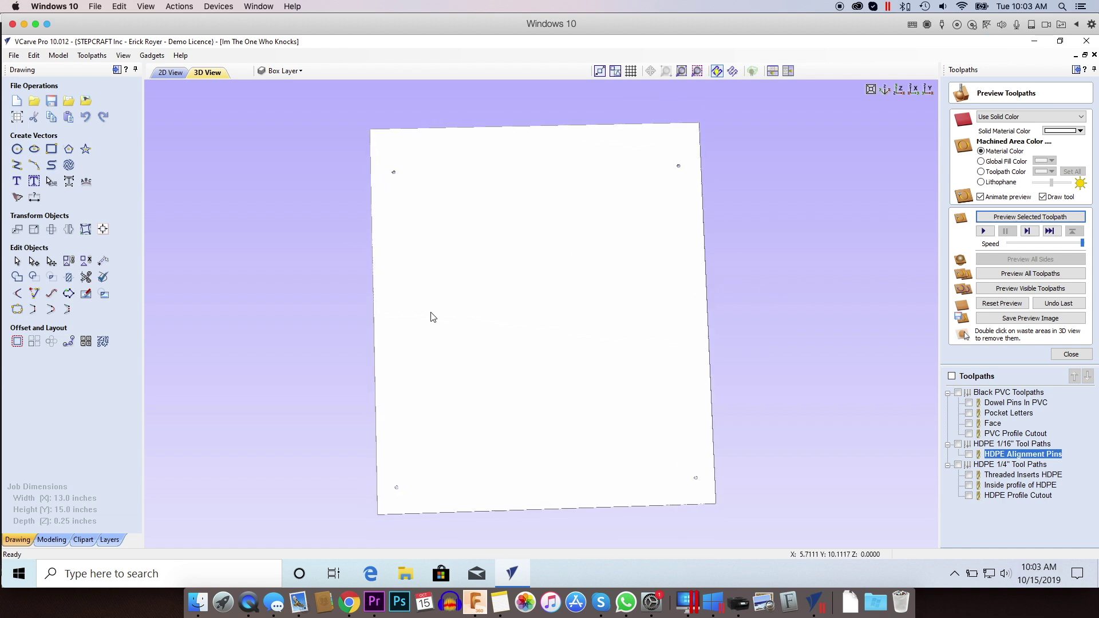
drag(628, 265, 628, 277)
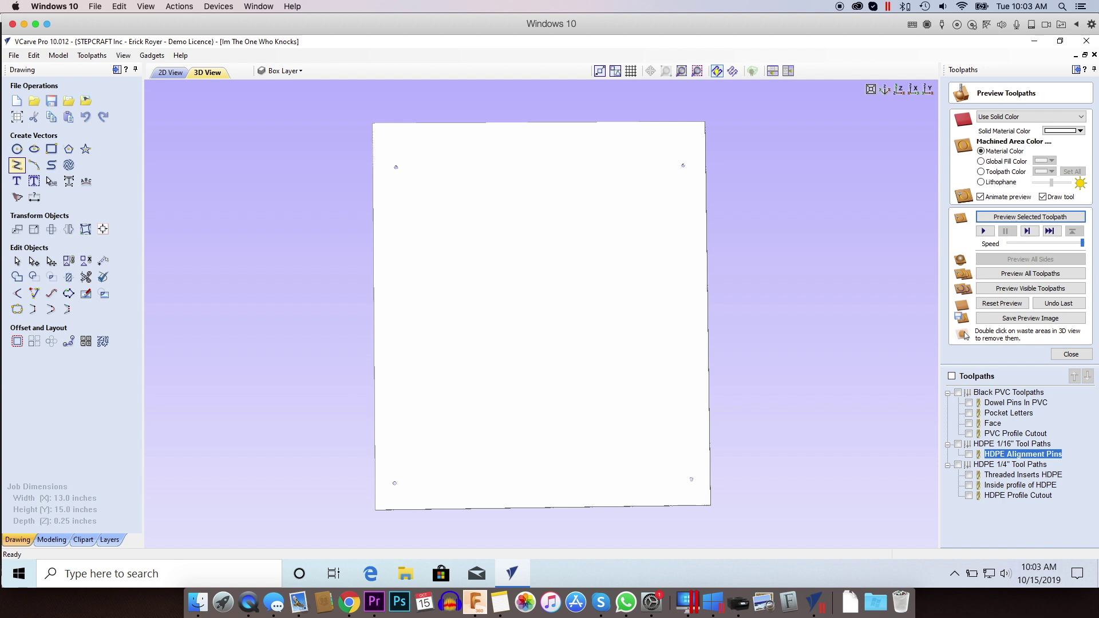
click(17, 116)
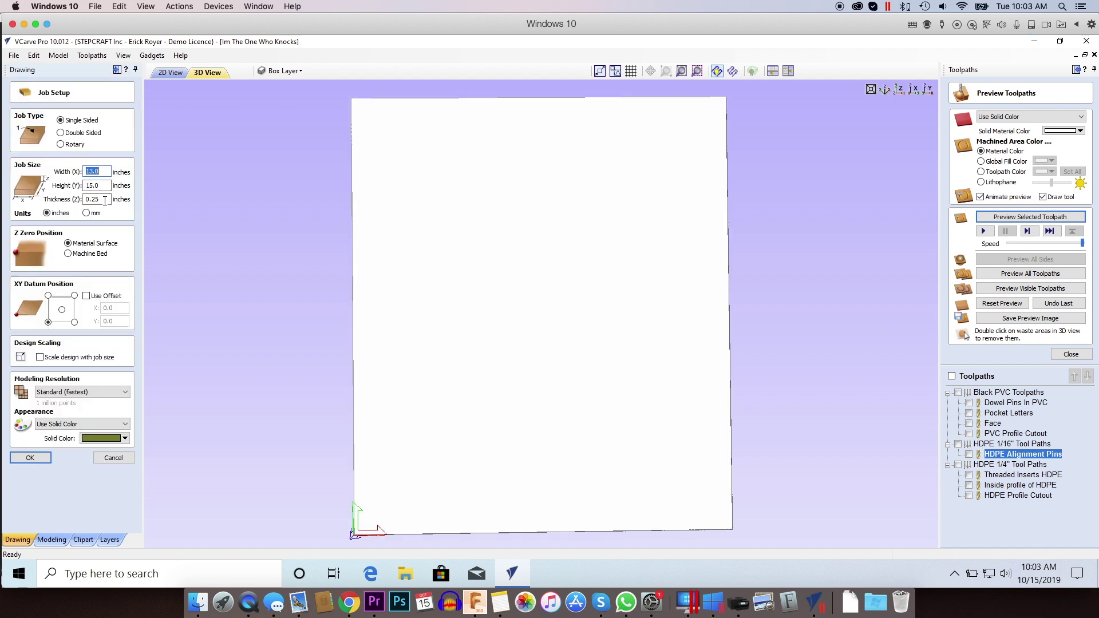
click(127, 457)
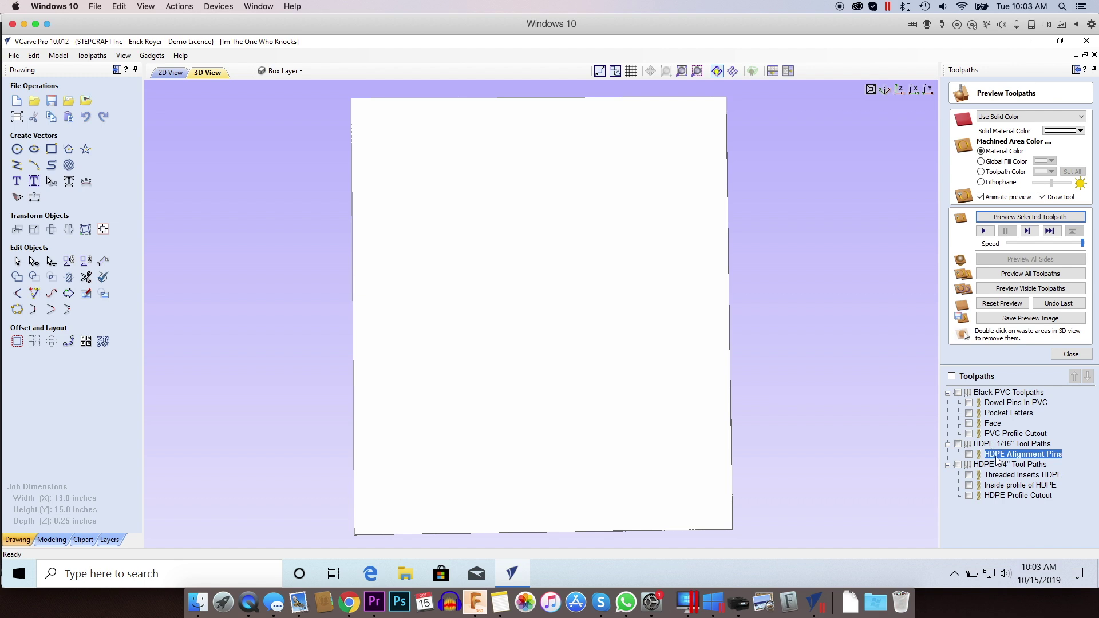
- Re-run the alignment-pin preview and orbit the plate to sit more squarely
click(1008, 216)
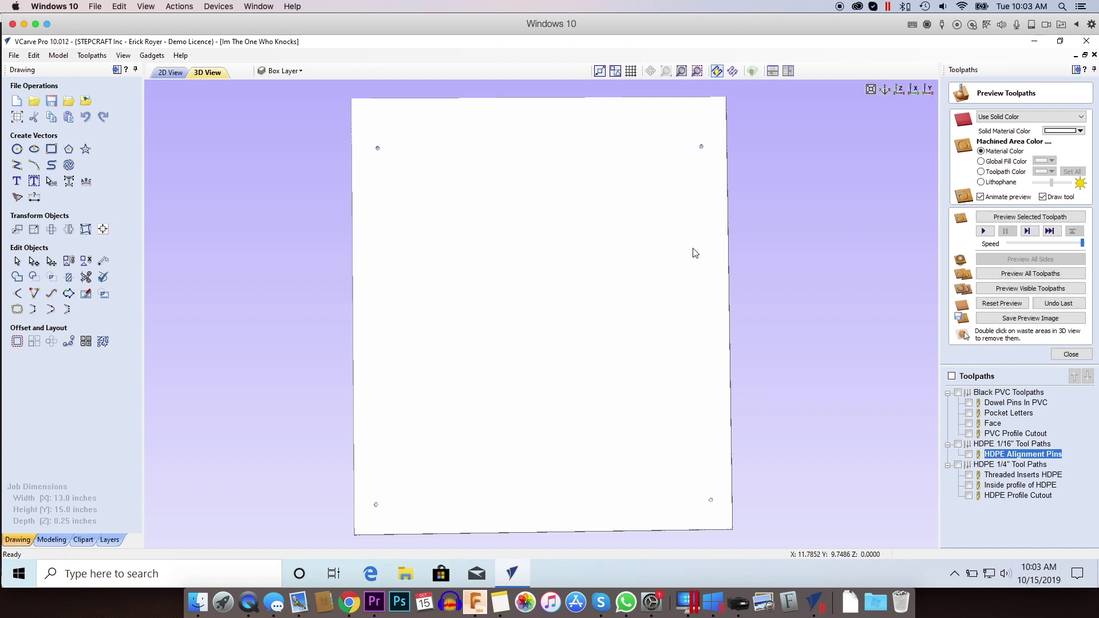
drag(695, 252, 677, 272)
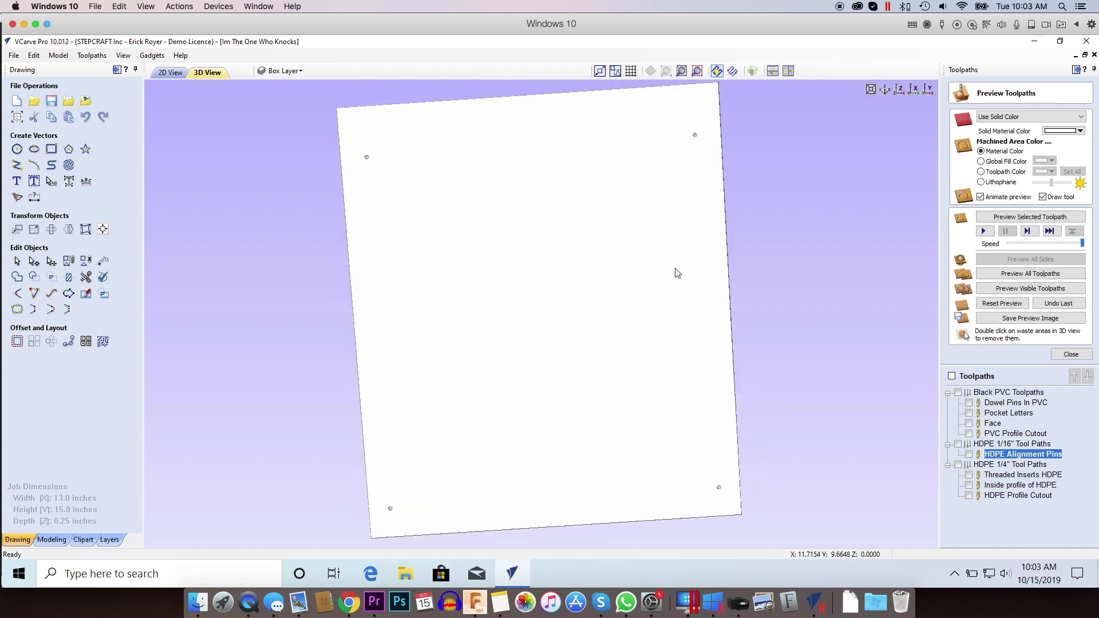
drag(552, 201, 563, 169)
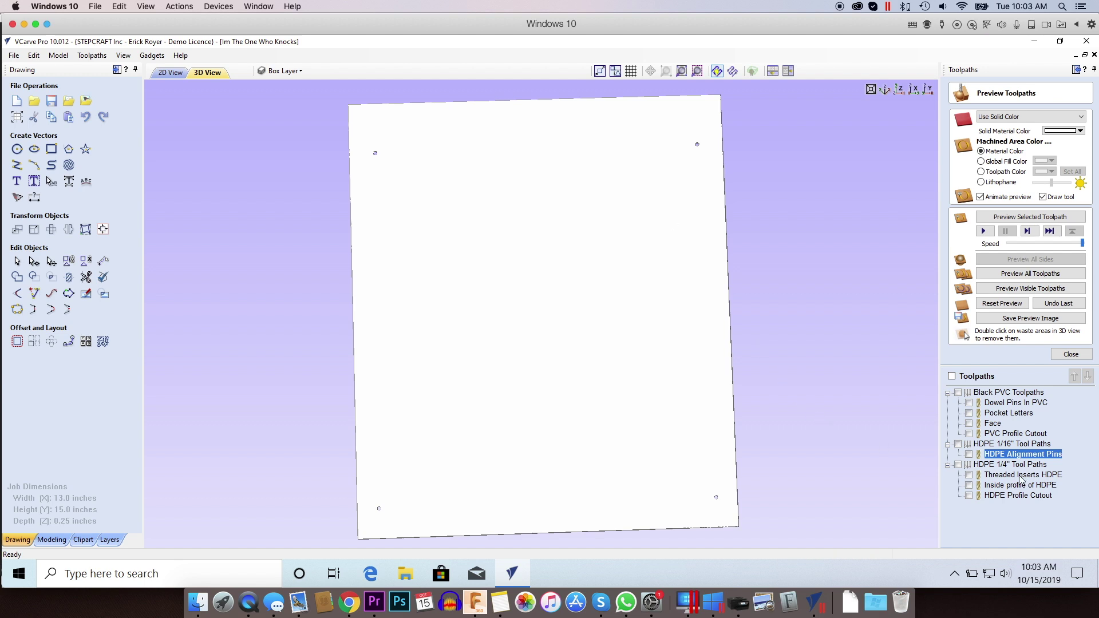
- Reopen and close Job Setup unchanged, then preview the four alignment-pin holes again
mouse_move(1020, 480)
click(17, 117)
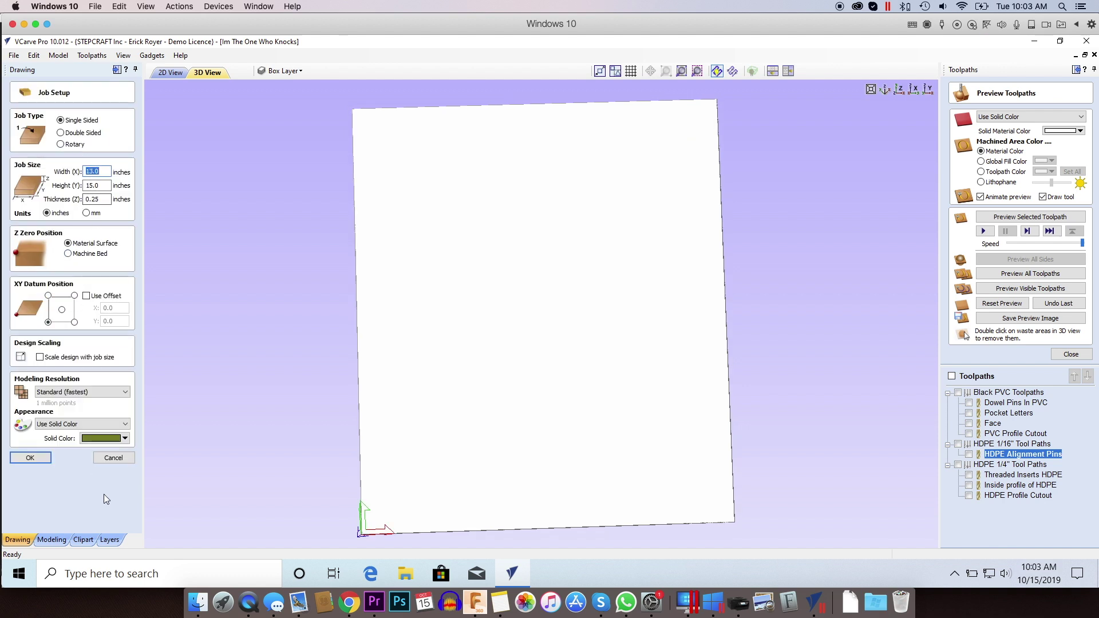
click(112, 459)
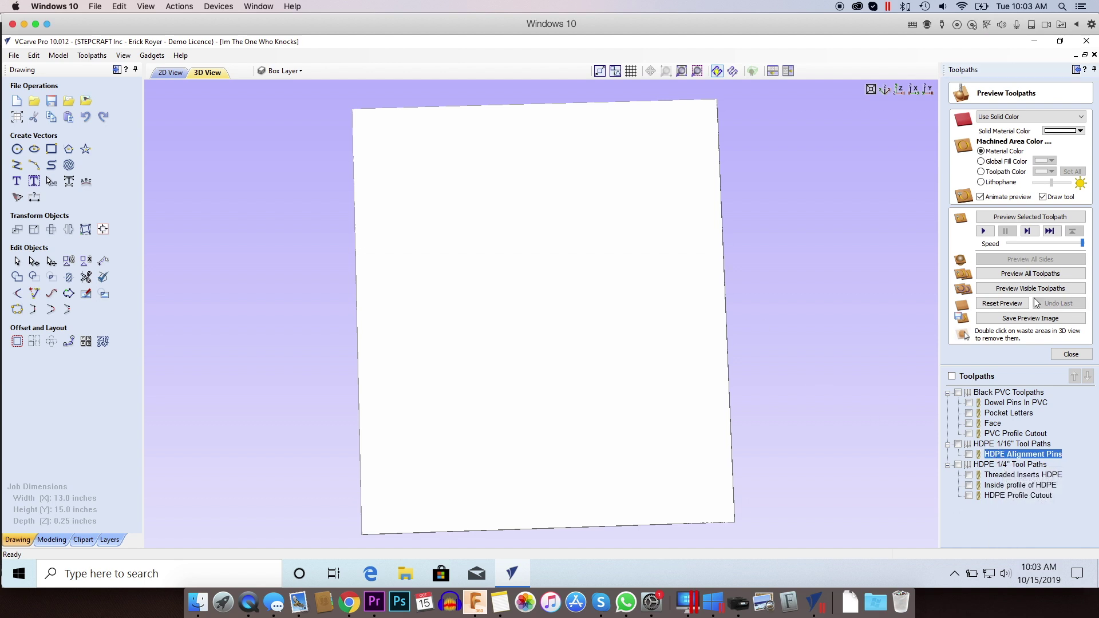
click(1023, 217)
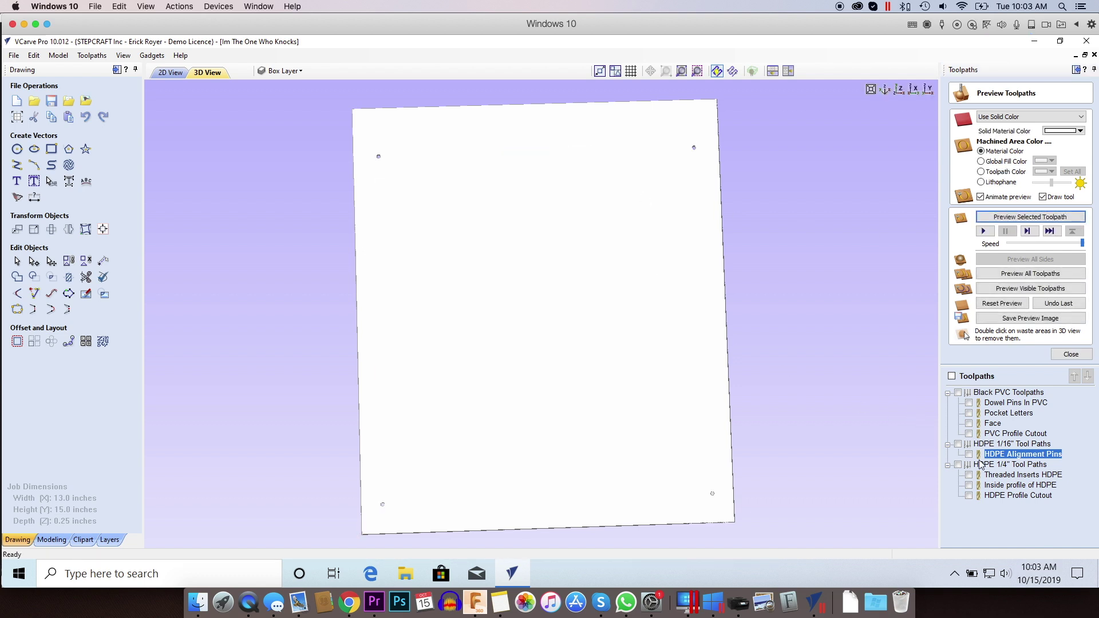
- Preview Threaded Inserts HDPE and Inside profile of HDPE, removing the inner waste piece
click(1011, 477)
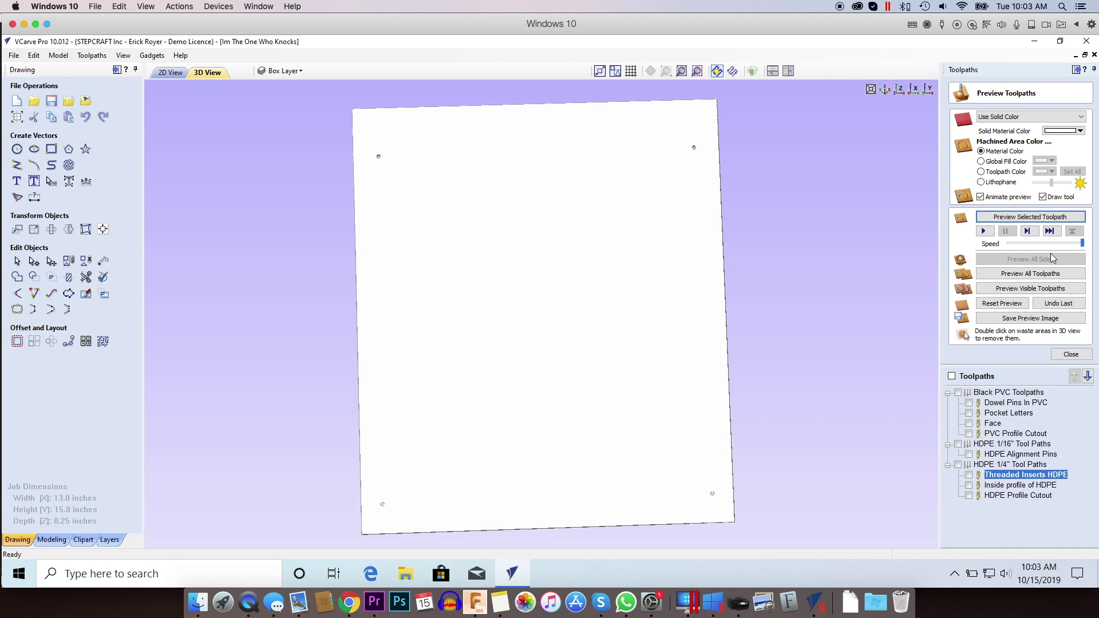
click(1029, 217)
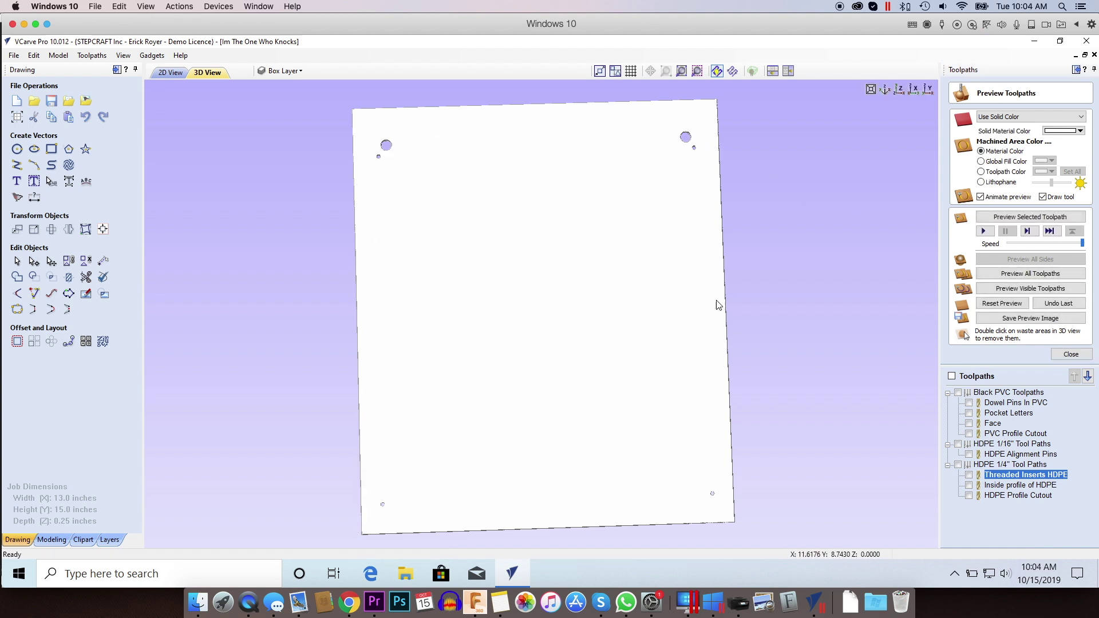
click(1018, 486)
click(1008, 218)
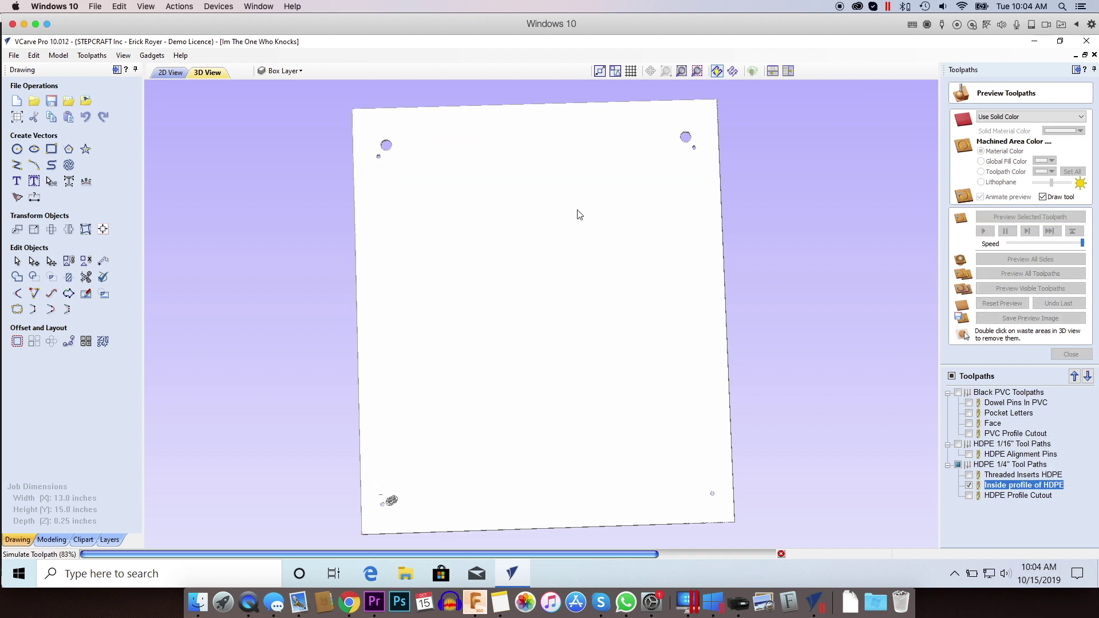
double_click(556, 343)
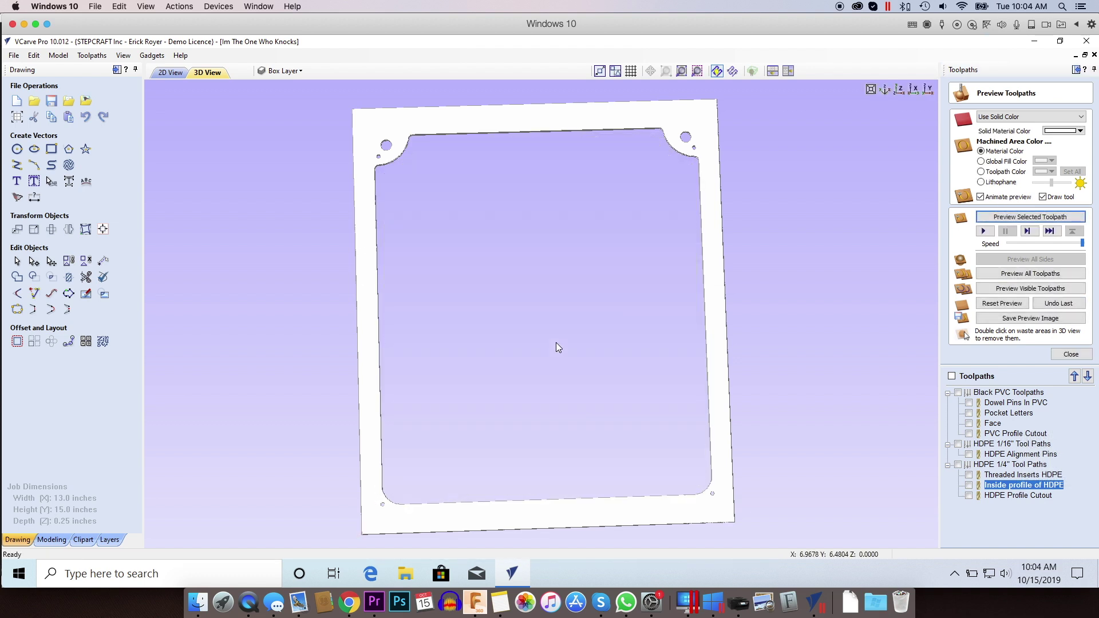
- Inspect the HDPE Profile Cutout settings without changes and return to the toolpath preview
double_click(1000, 496)
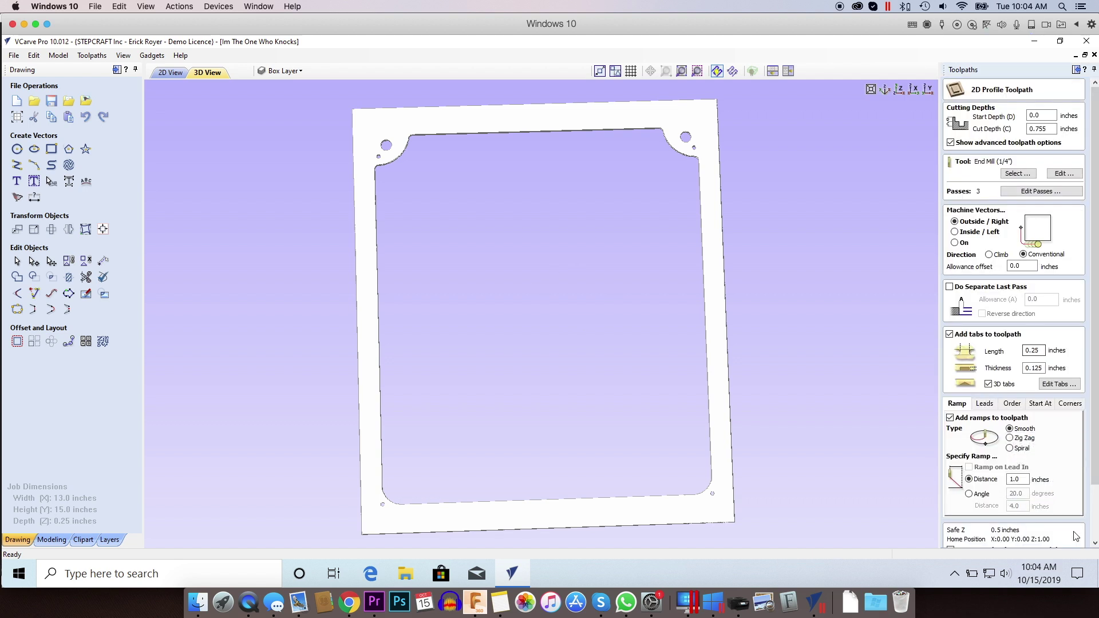
scroll(1037, 344, down, 3)
click(1059, 544)
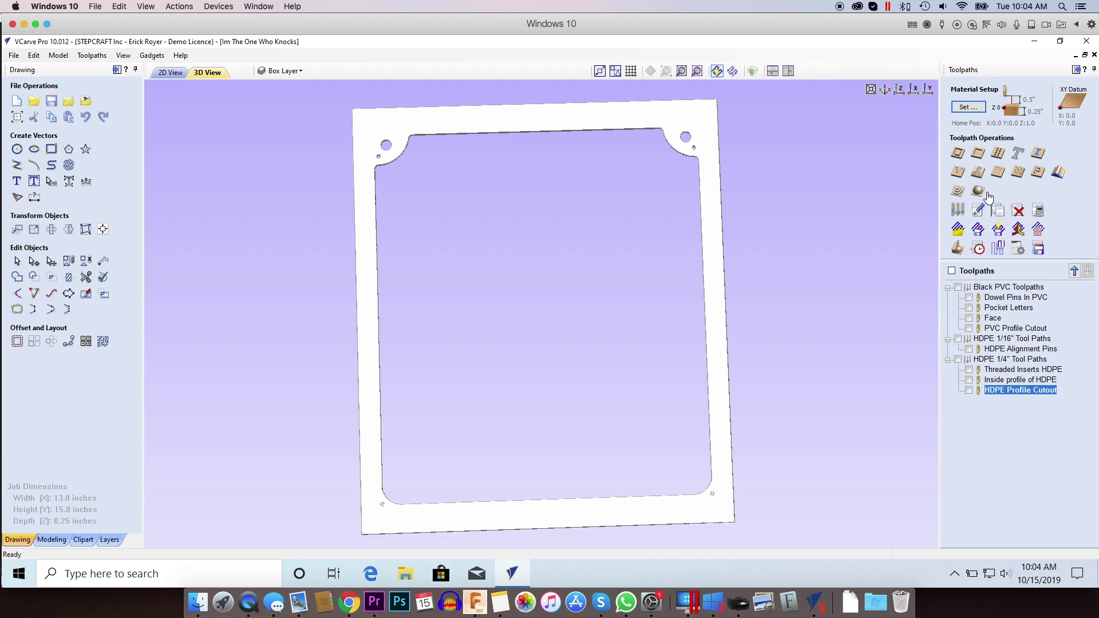
click(958, 249)
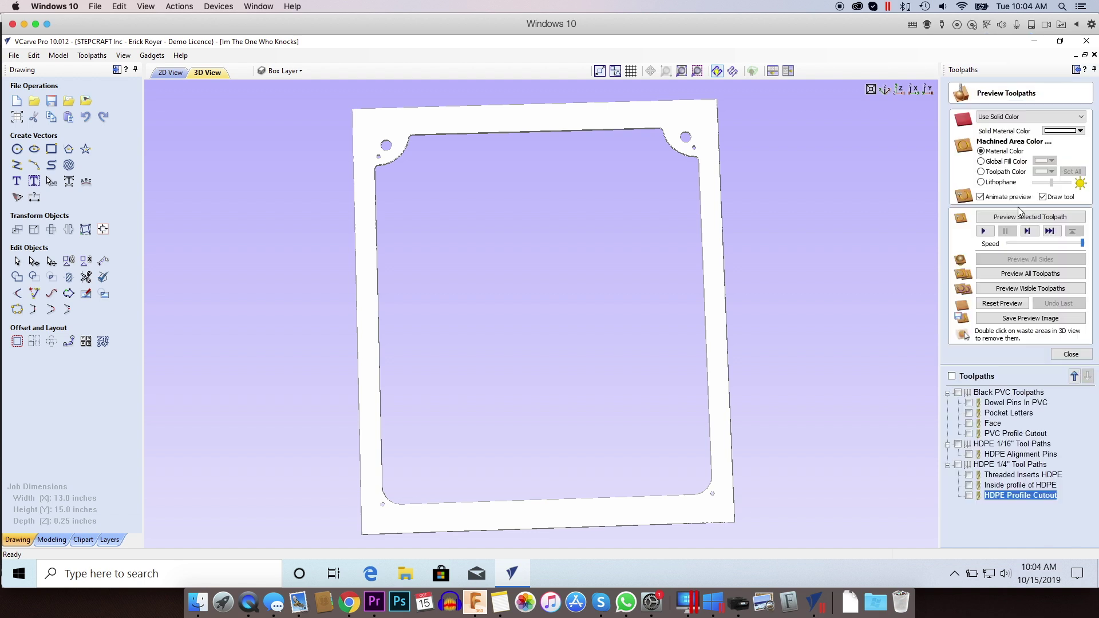
- Simulate the HDPE Profile Cutout and inspect the freed frame's outer edges and tabs in 3D
click(1008, 216)
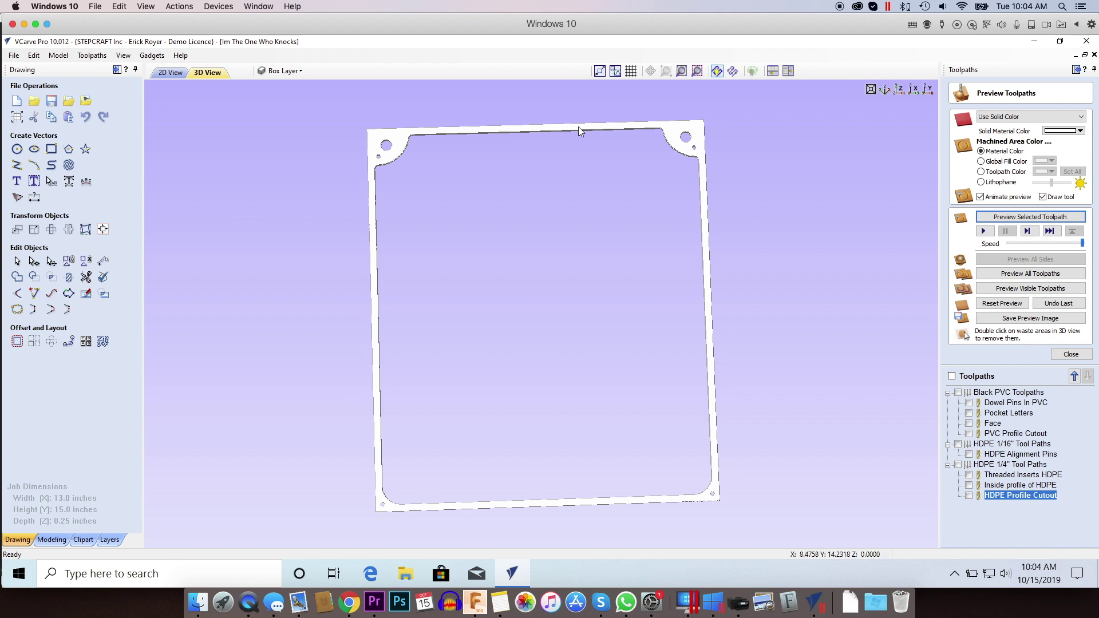
drag(502, 136, 451, 143)
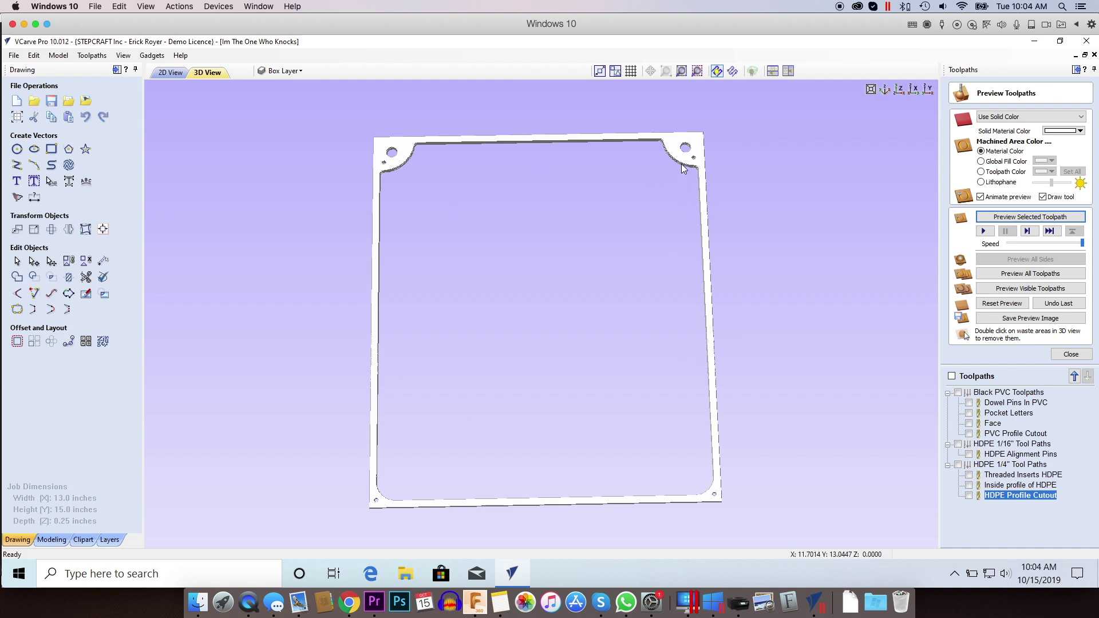
drag(672, 166, 686, 157)
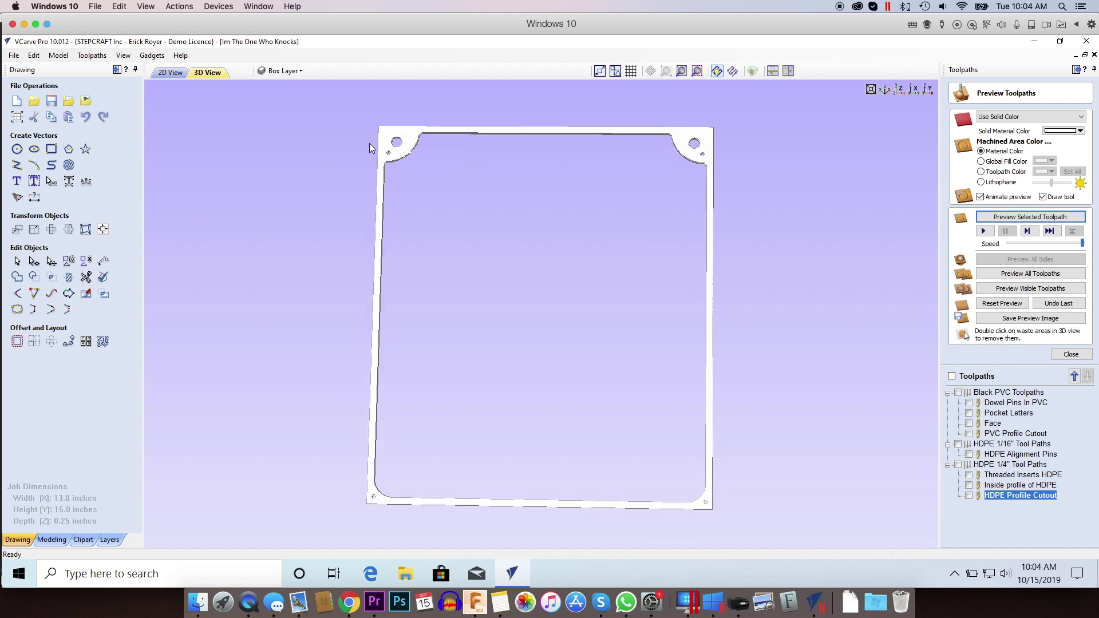
drag(400, 149, 394, 165)
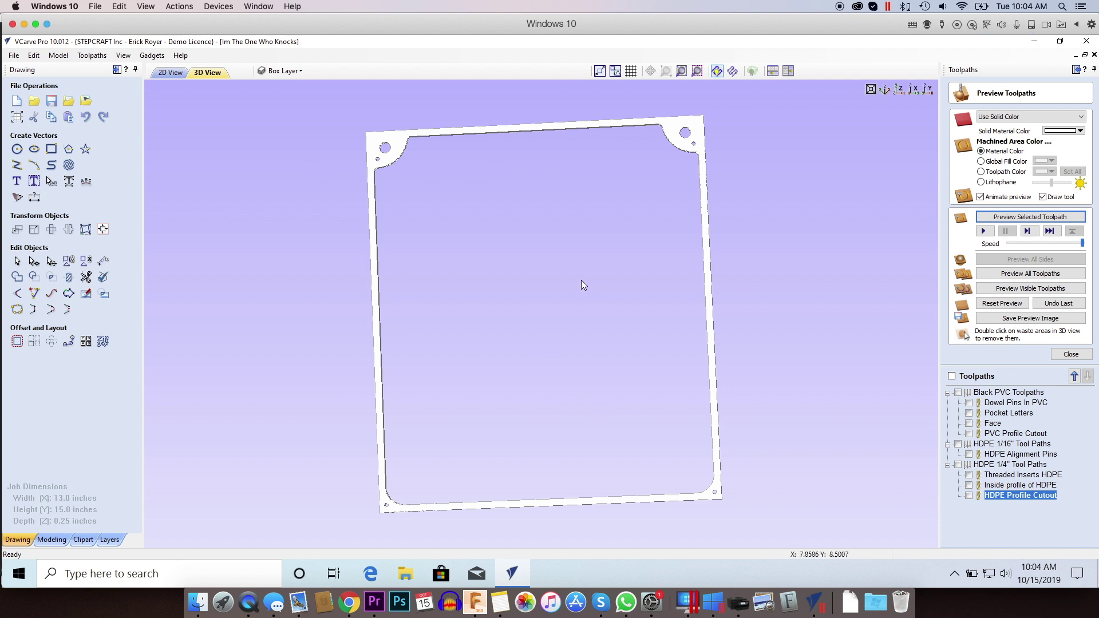
drag(608, 267, 675, 266)
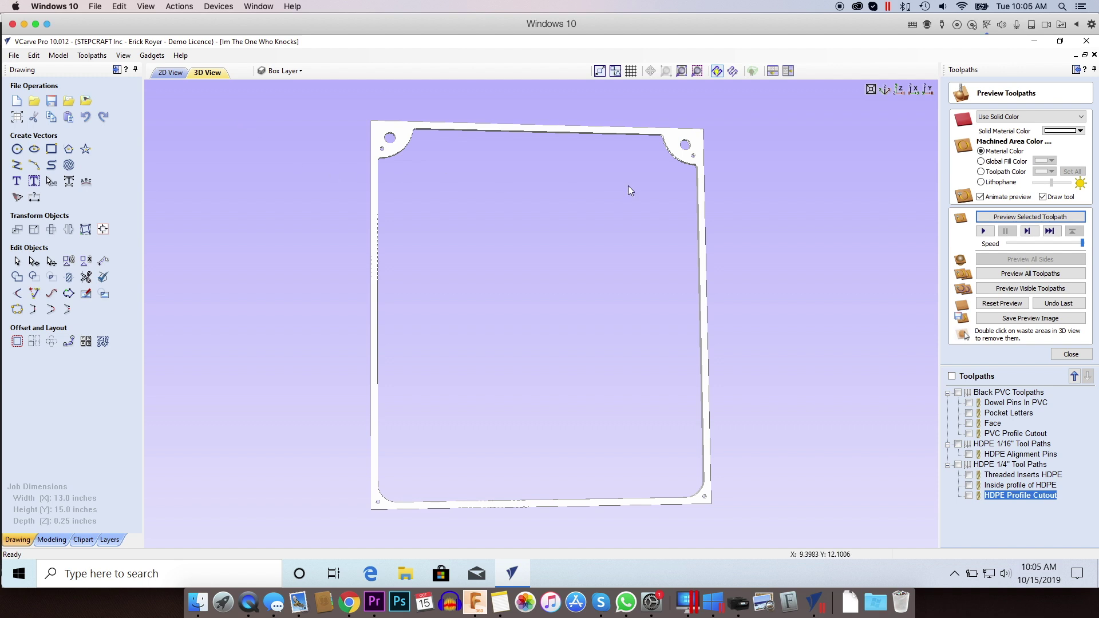
scroll(668, 246, up, 3)
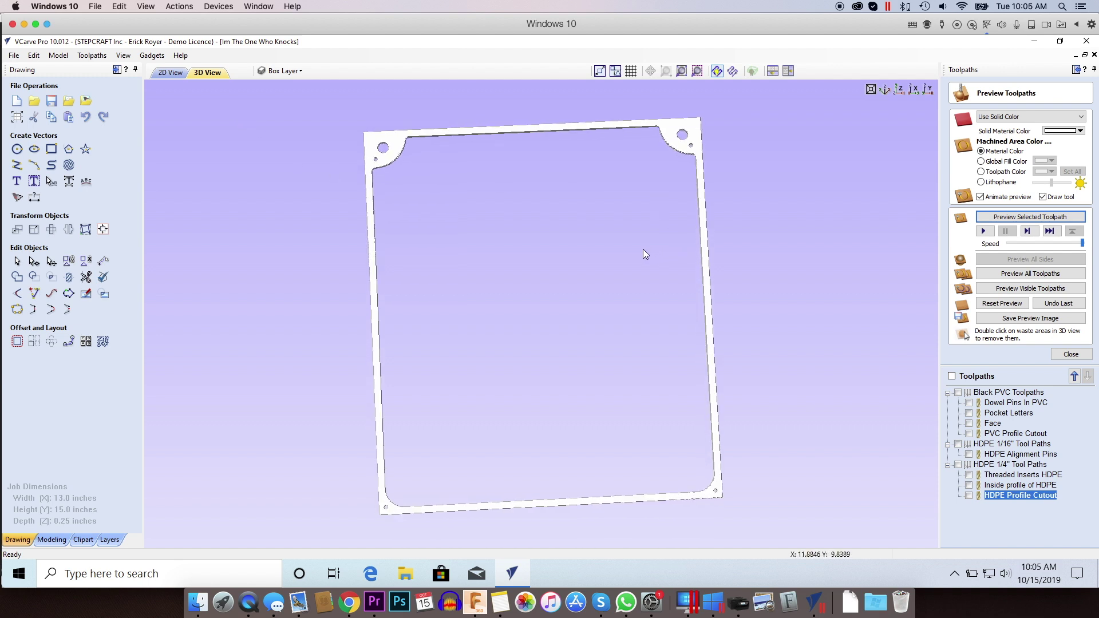
drag(626, 262, 670, 210)
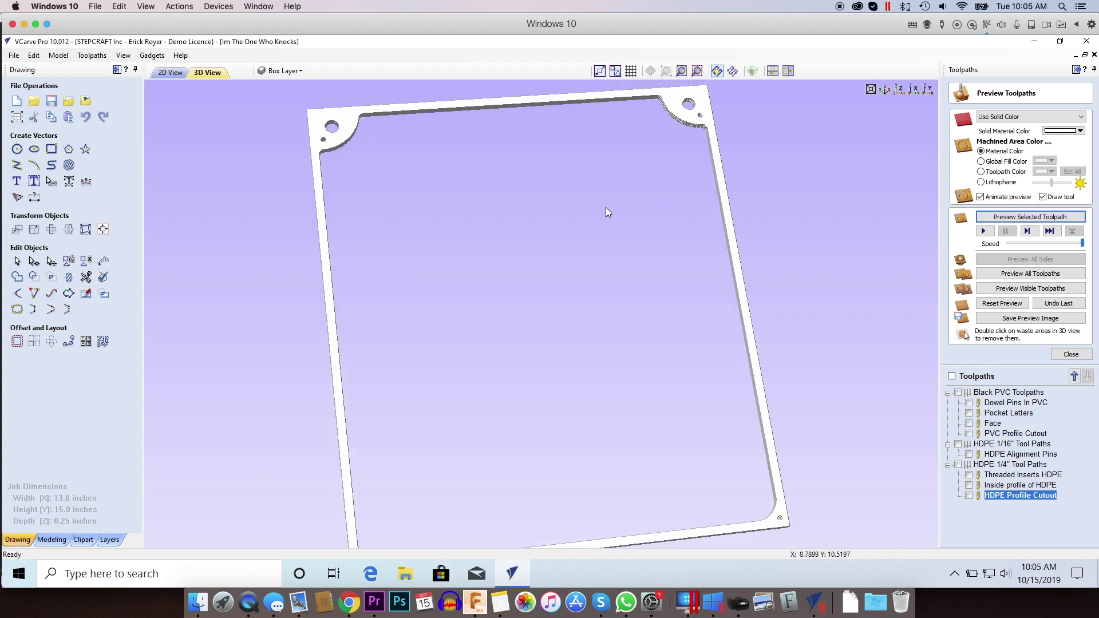